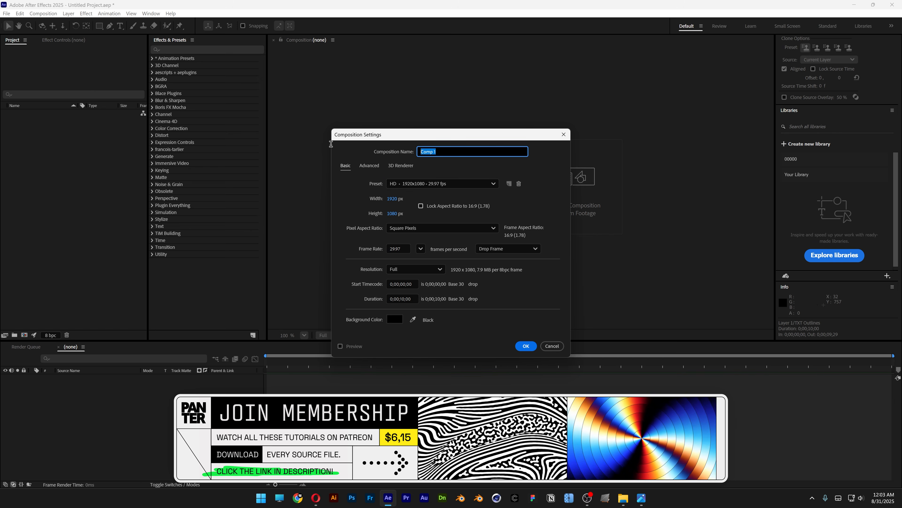
- Create a 1920x1080 composition named TXT and import TXT.ai as a composition with layer-size footage dimensions
text(TXT)
key(Return)
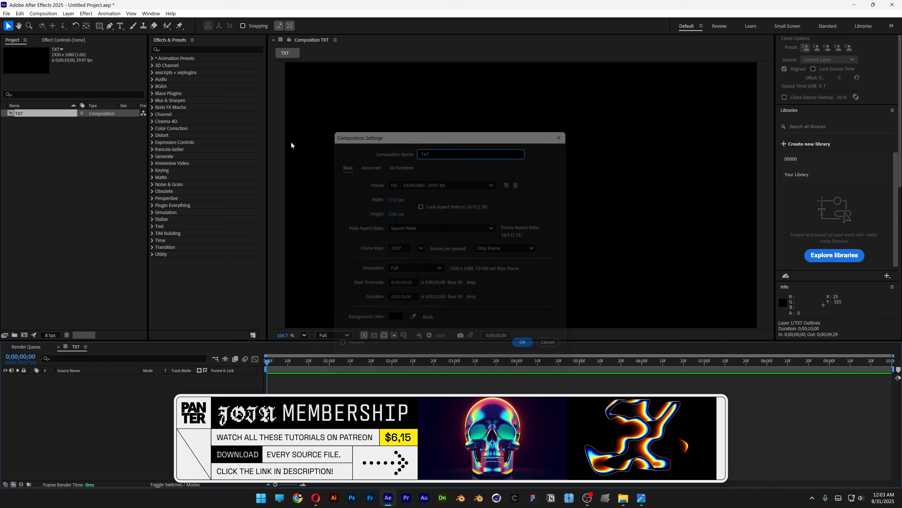
drag(639, 56, 80, 197)
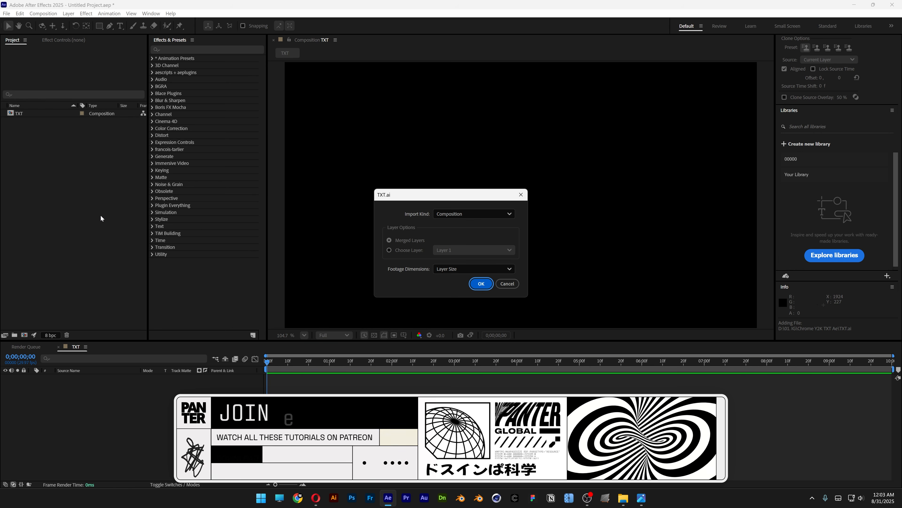
click(480, 284)
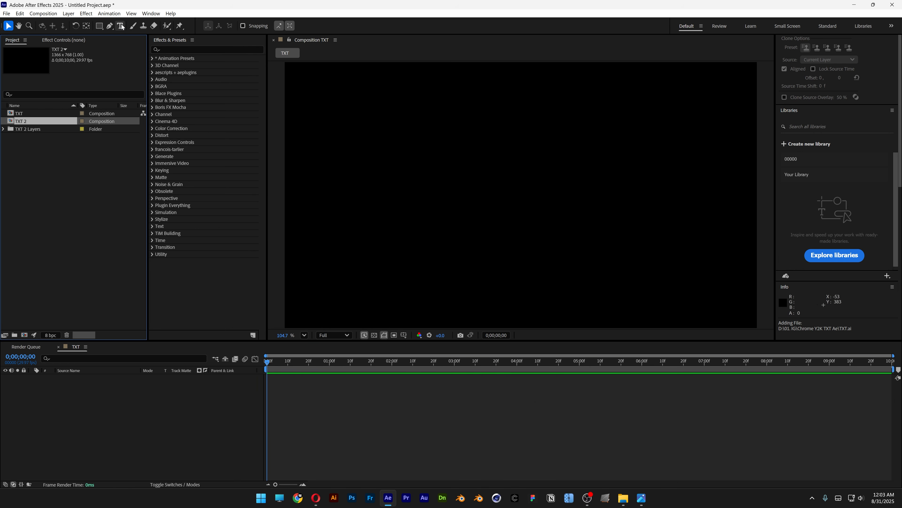
- Add Layer 1/TXT.ai from the imported layers folder to the TXT composition and create shapes from the vector layer
click(3, 129)
drag(36, 136, 152, 428)
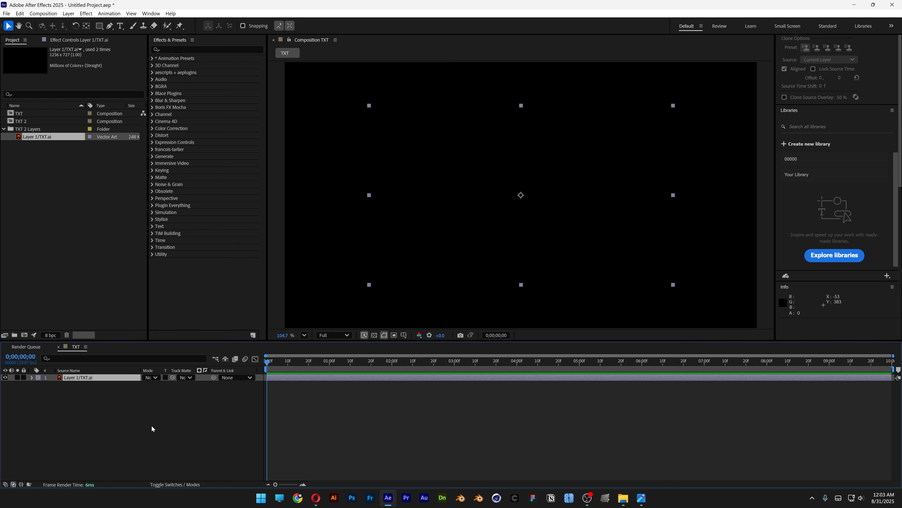
right_click(104, 379)
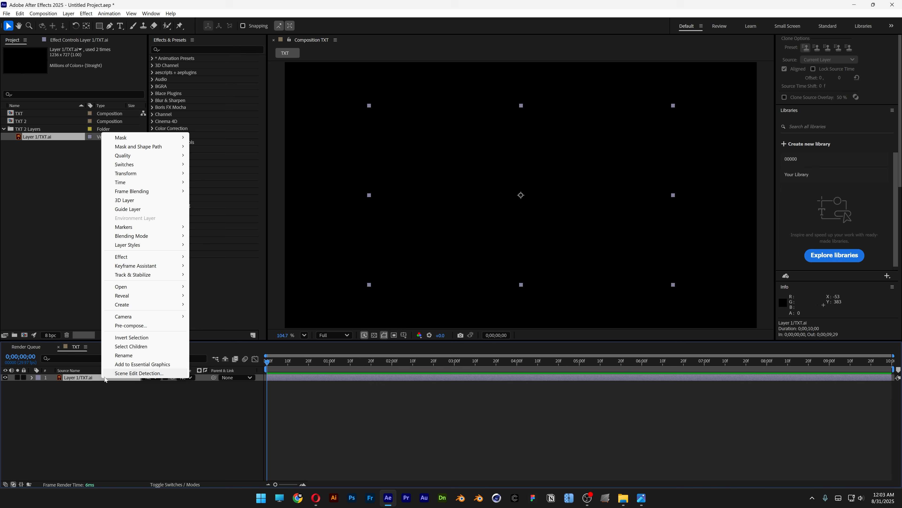
mouse_move(157, 304)
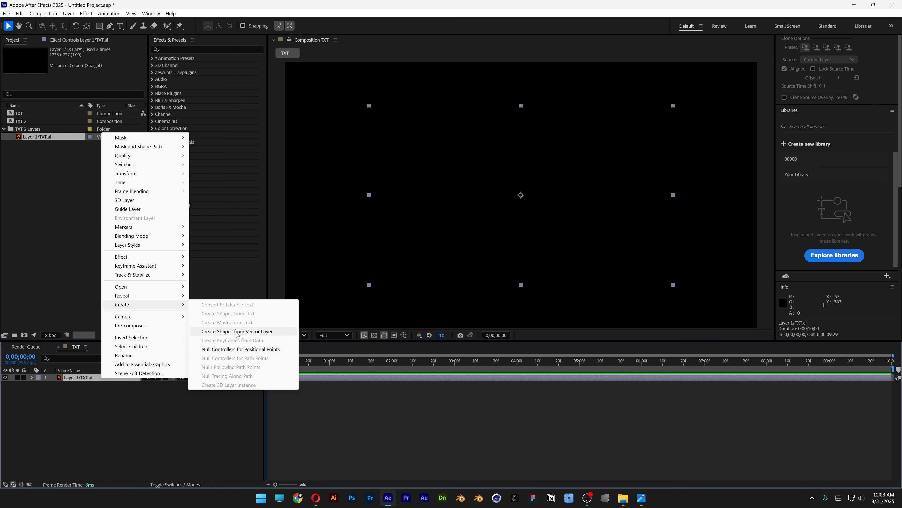
click(268, 331)
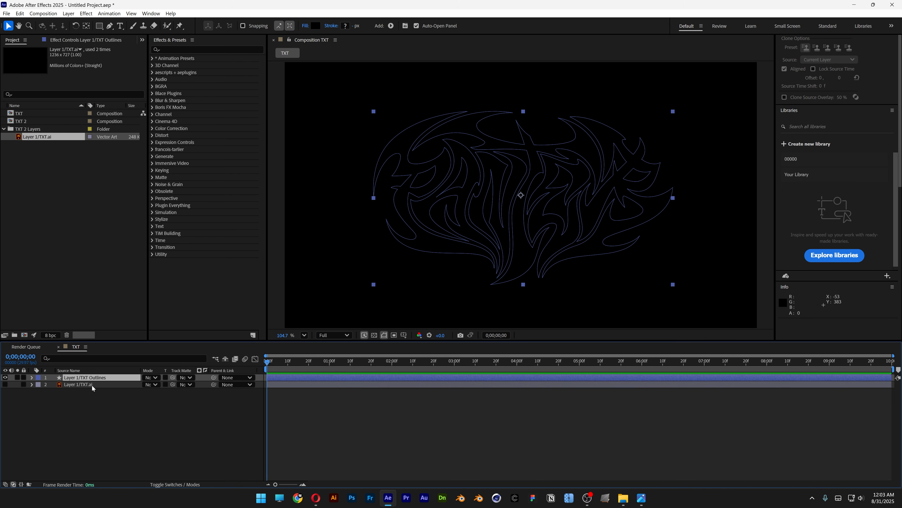
- Delete the original Layer 1/TXT.ai from the TXT composition and fill the outlines shape layer with white (FFFFFF)
click(92, 385)
key(Delete)
click(92, 377)
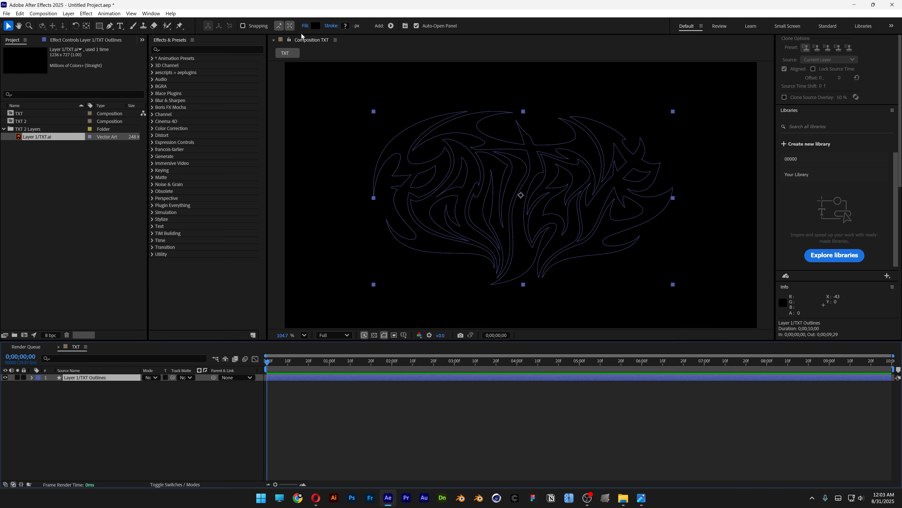
click(316, 26)
drag(396, 224, 359, 196)
click(527, 203)
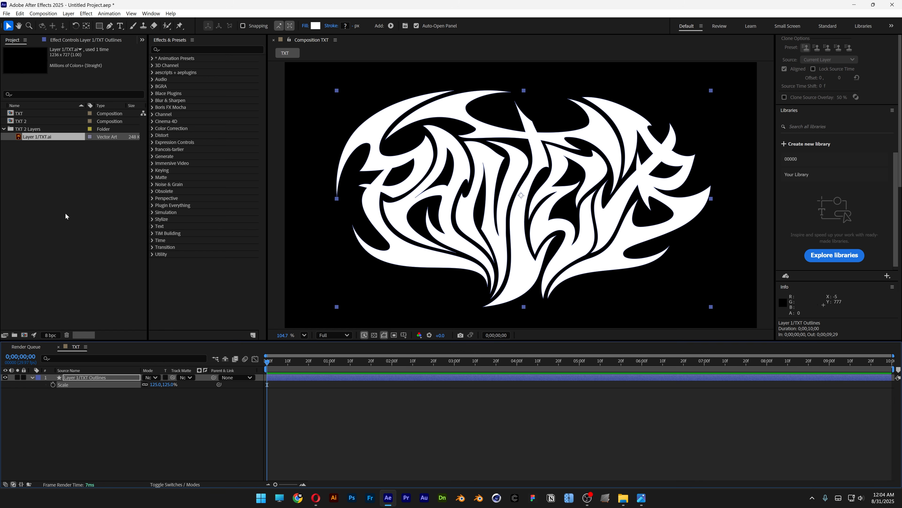
- Create a new 1920x1080, 29.97 fps composition named Texture
right_click(66, 214)
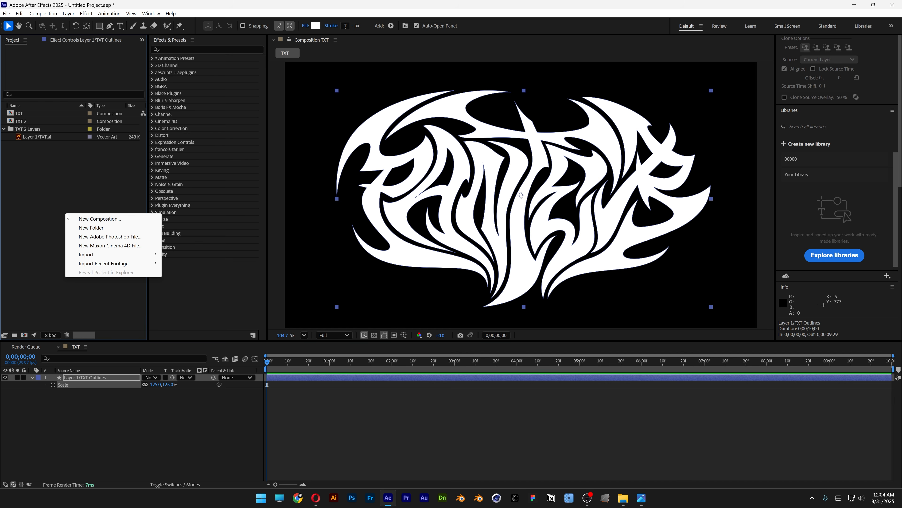
click(81, 222)
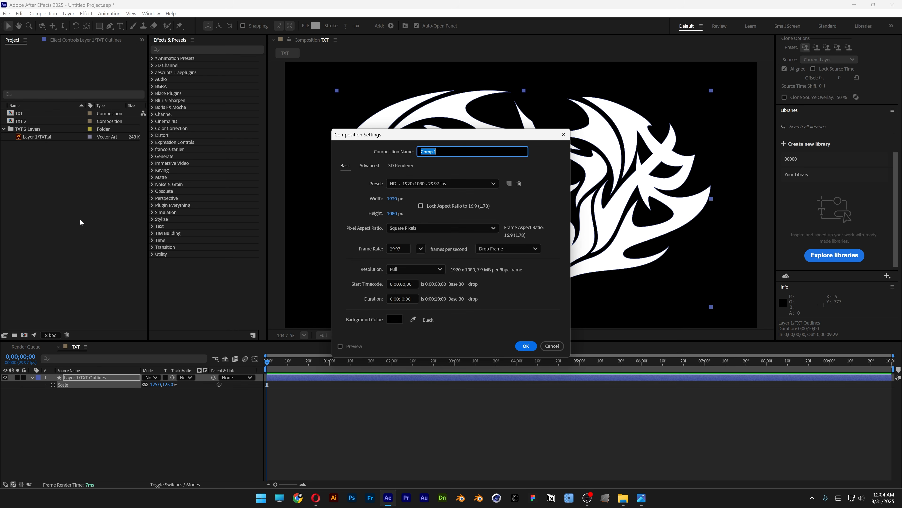
text(Texture)
click(525, 346)
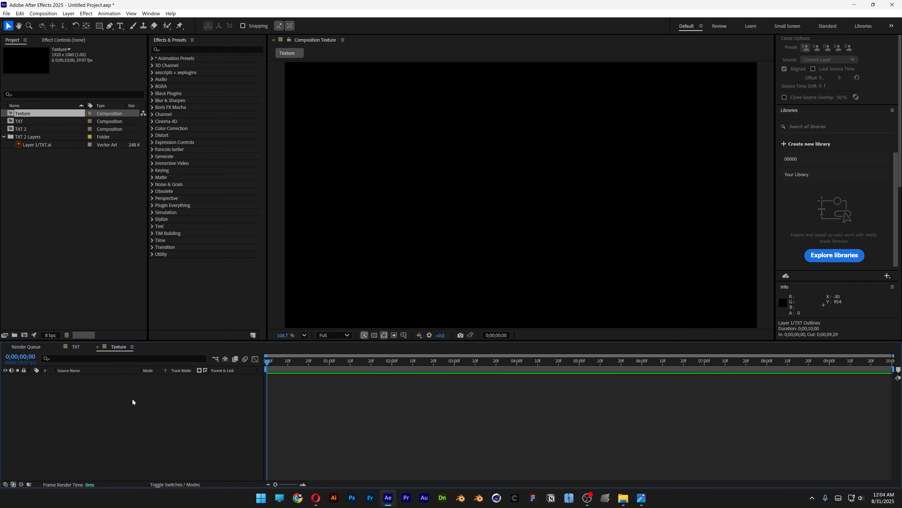
- Add a black 1920x1080 solid named Background to the Texture composition
right_click(134, 412)
mouse_move(220, 316)
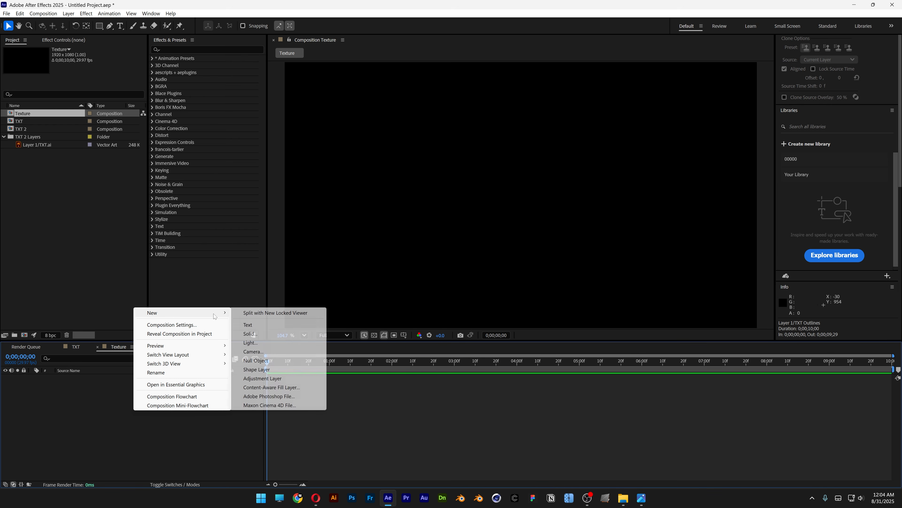
click(263, 333)
text(Ba)
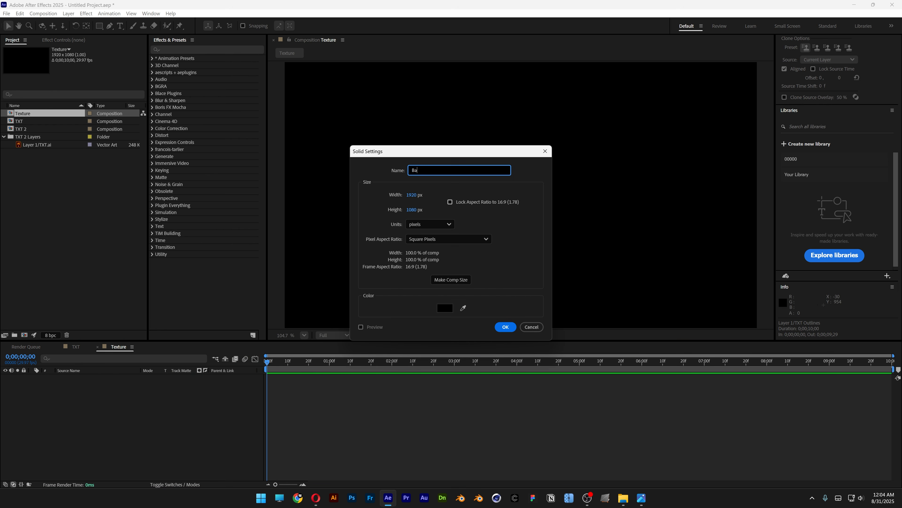
text(ckground)
key(Return)
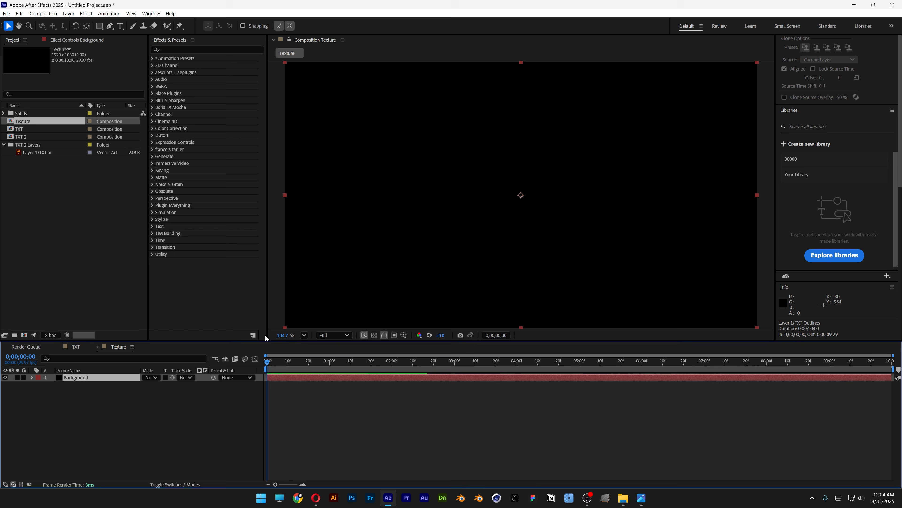
- Add an adjustment layer above the Background solid and rename it Texture
right_click(114, 417)
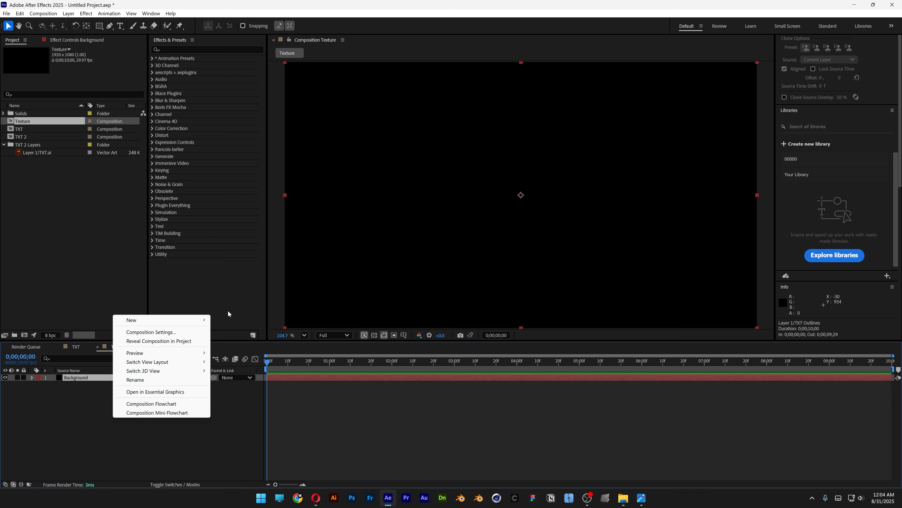
mouse_move(188, 322)
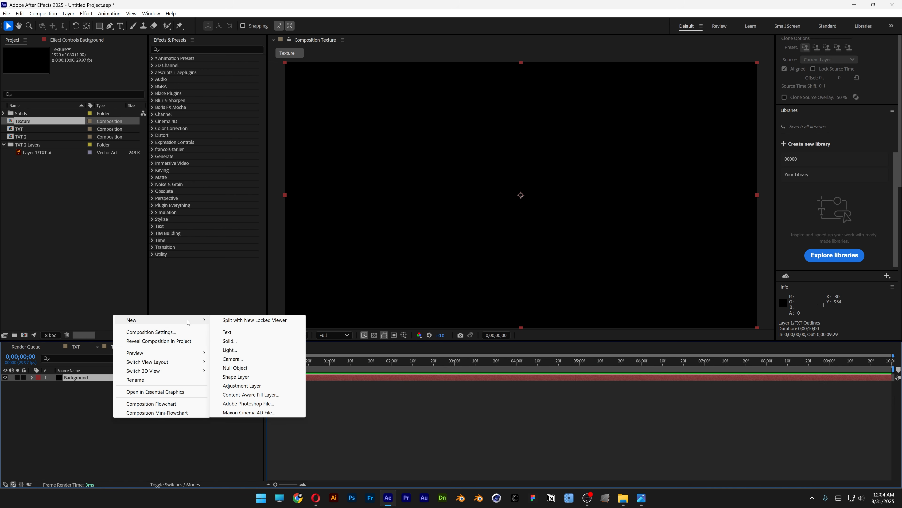
click(264, 385)
right_click(91, 378)
click(117, 372)
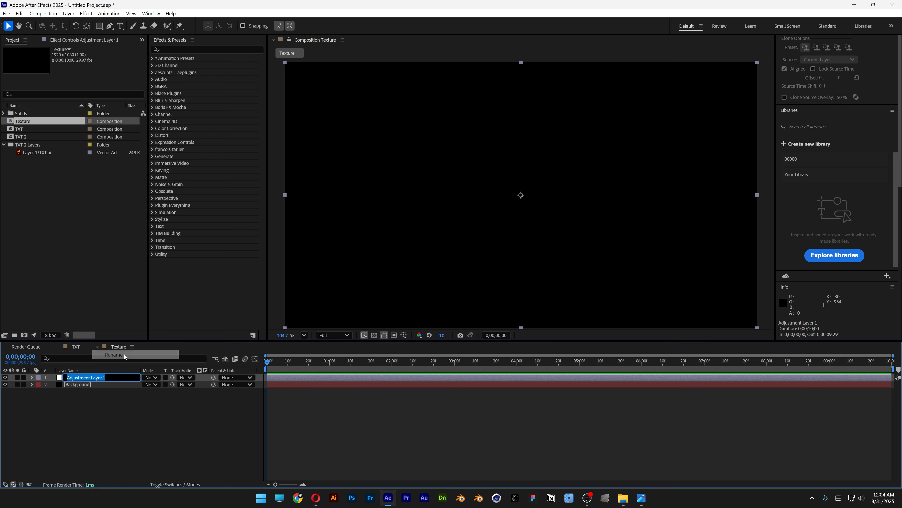
text(Texture)
key(Return)
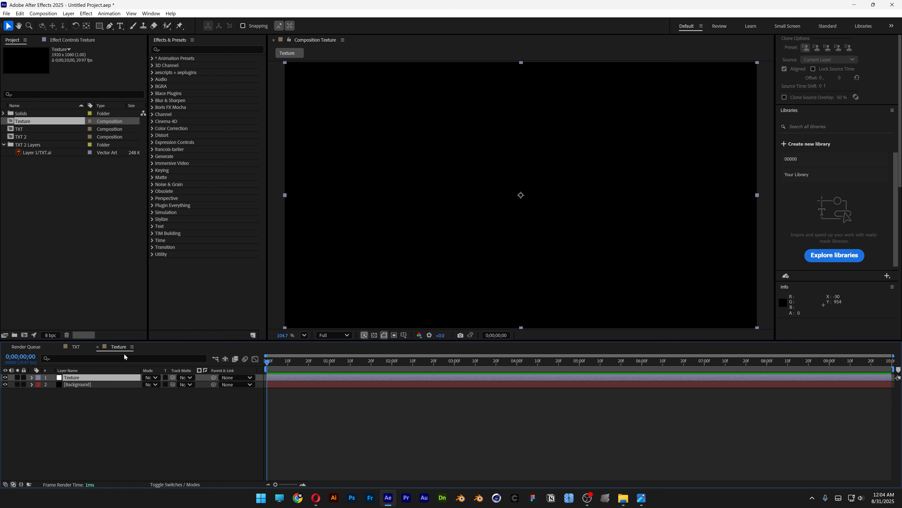
- Apply Turbulent Noise to the Texture adjustment layer, with fractal type Max and noise type Spline
click(177, 50)
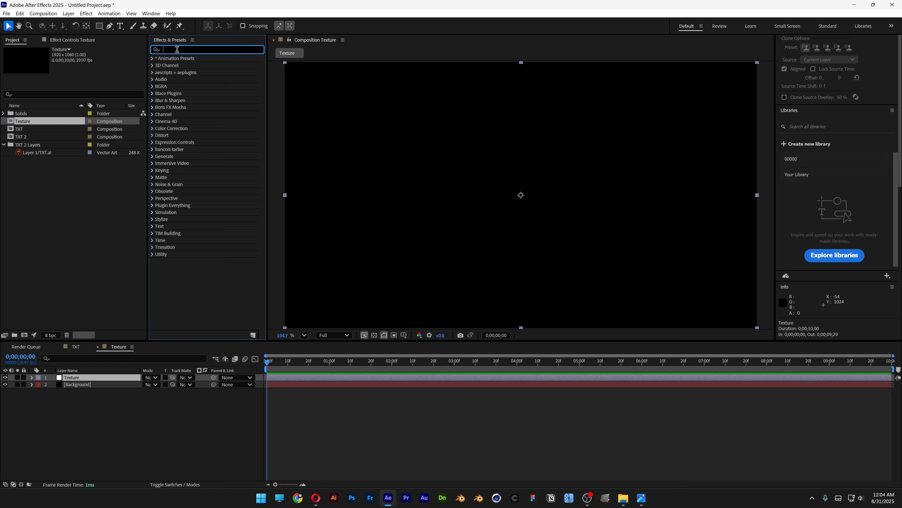
text(turbulent noise)
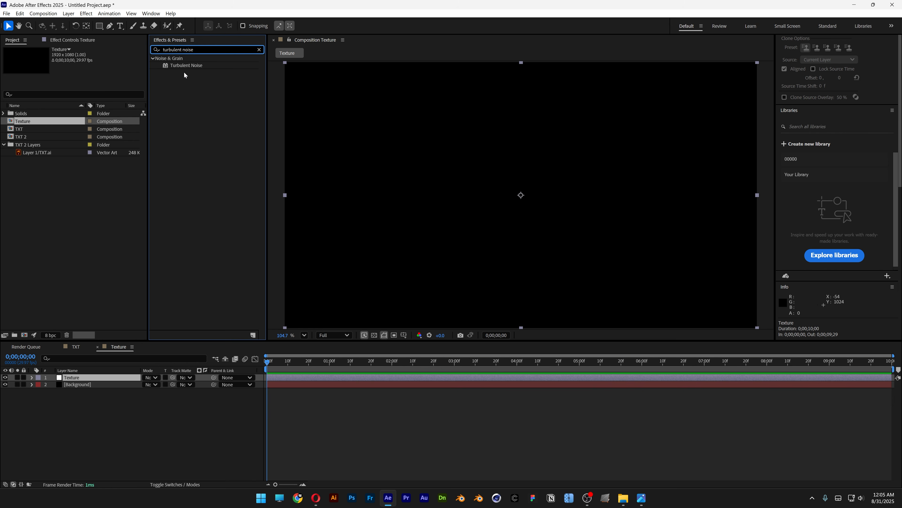
drag(184, 65, 117, 375)
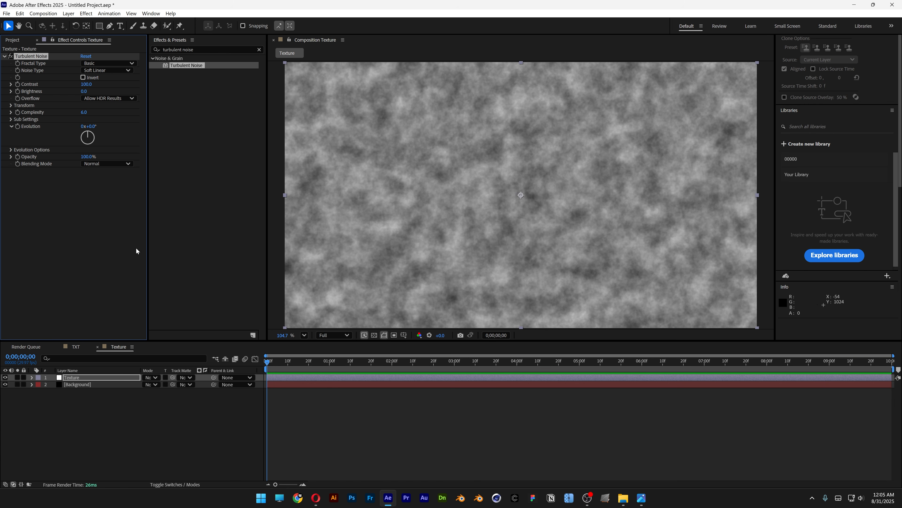
click(106, 63)
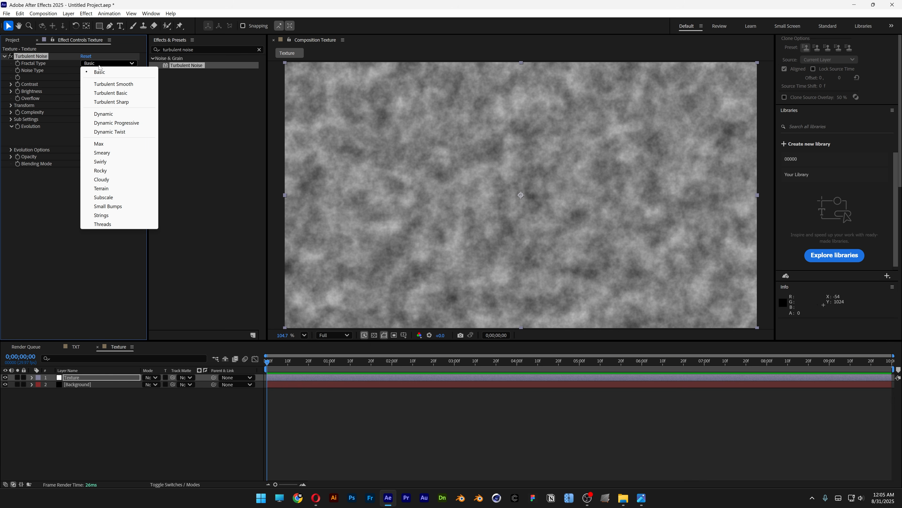
click(115, 143)
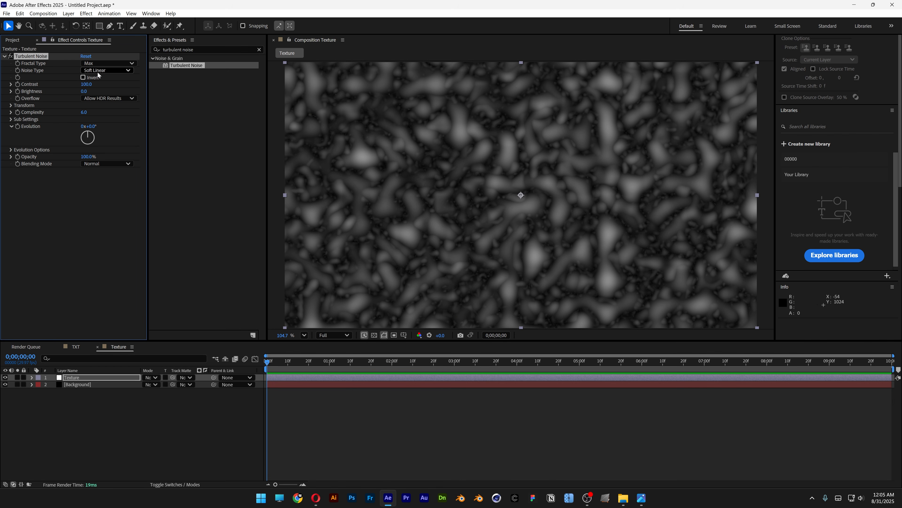
click(106, 70)
click(103, 106)
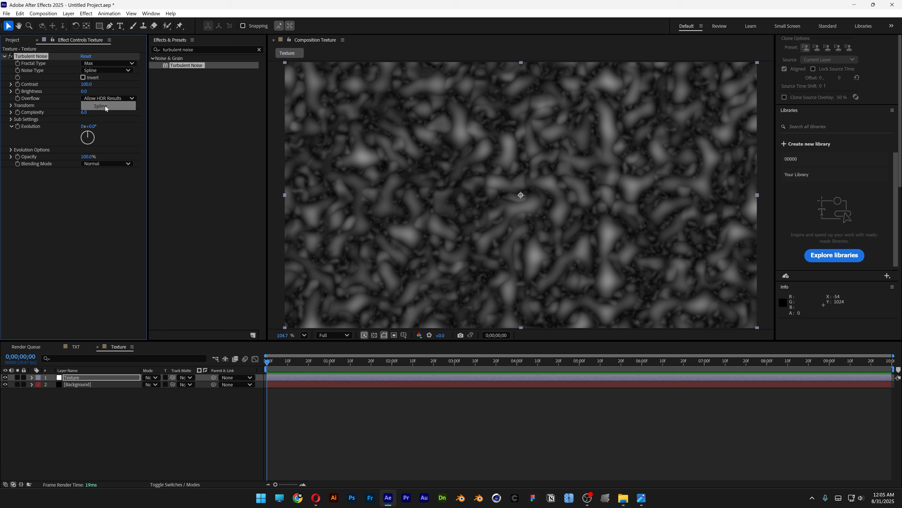
- Set the Turbulent Noise contrast to 225, brightness to -25 and complexity to 1
click(88, 84)
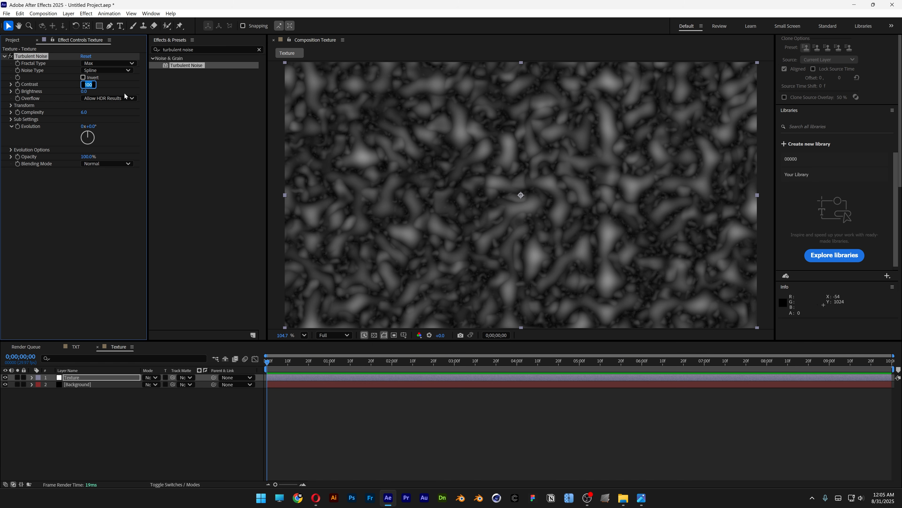
text(225)
key(Tab)
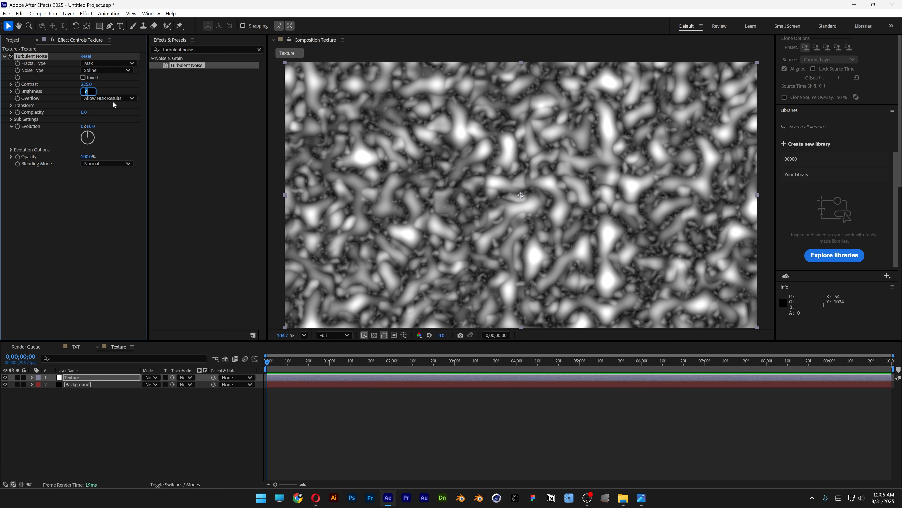
text(-25)
key(Return)
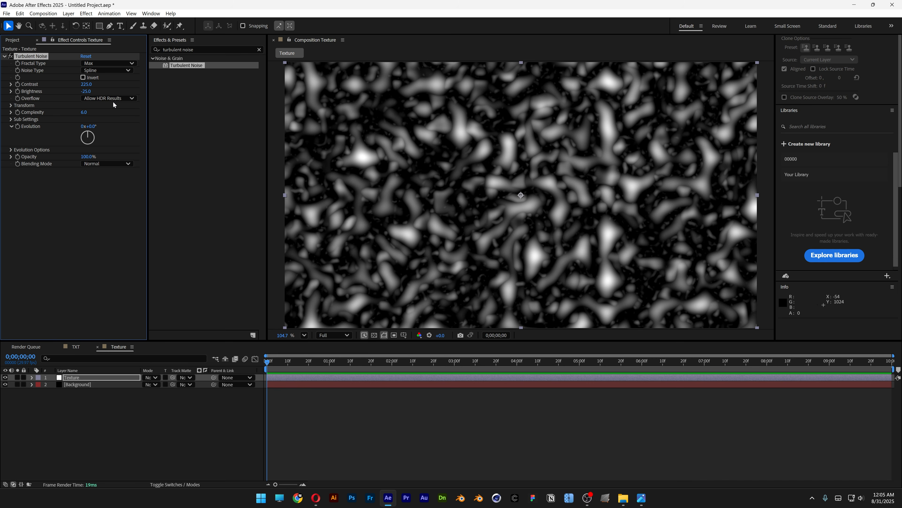
click(84, 112)
text(1)
key(Return)
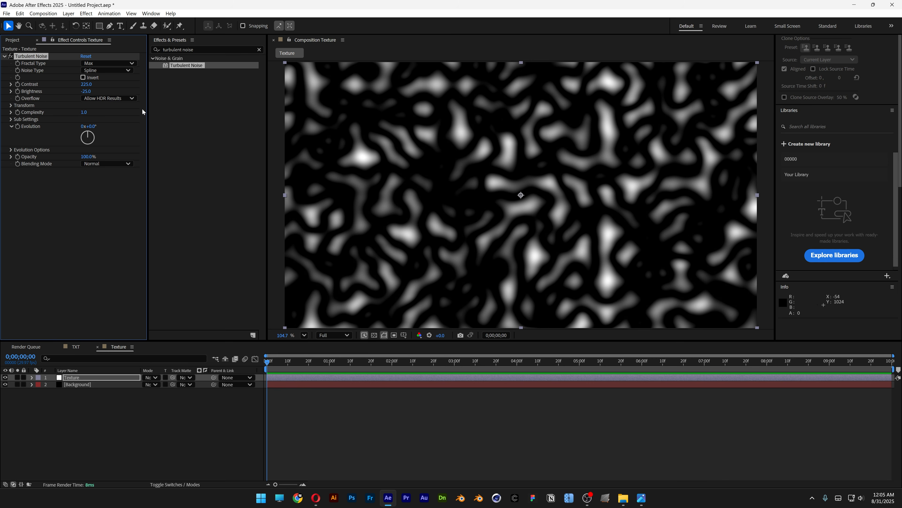
- Add a Gaussian Blur after the Turbulent Noise on the Texture layer and set its blurriness to 85
click(194, 49)
text(gaussi)
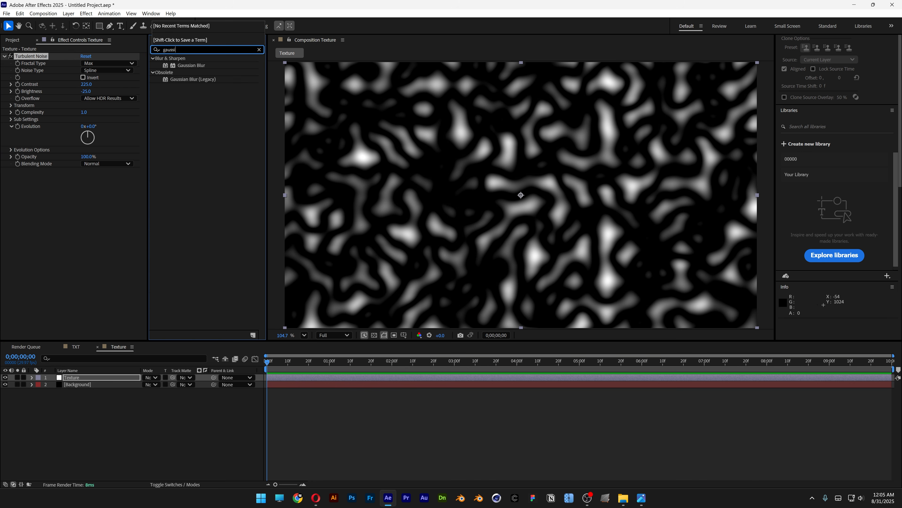
text(an blur)
drag(188, 65, 102, 215)
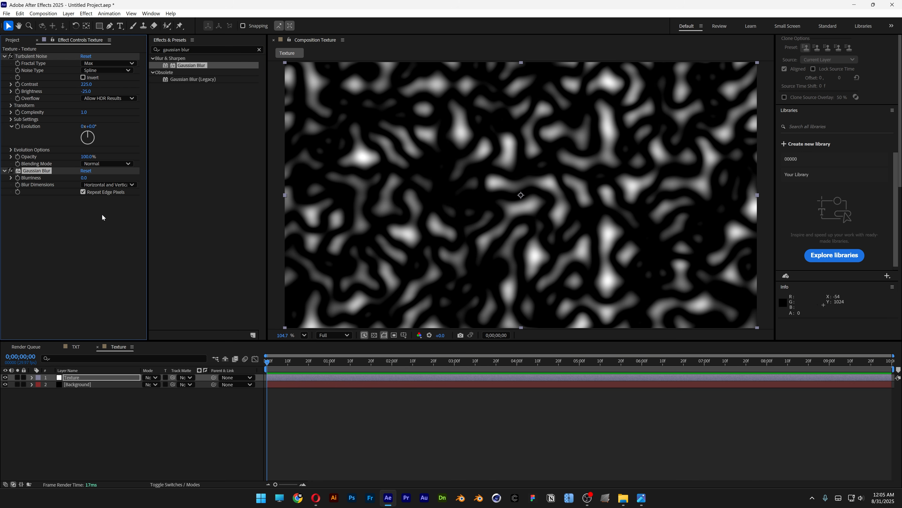
click(86, 177)
key(Return)
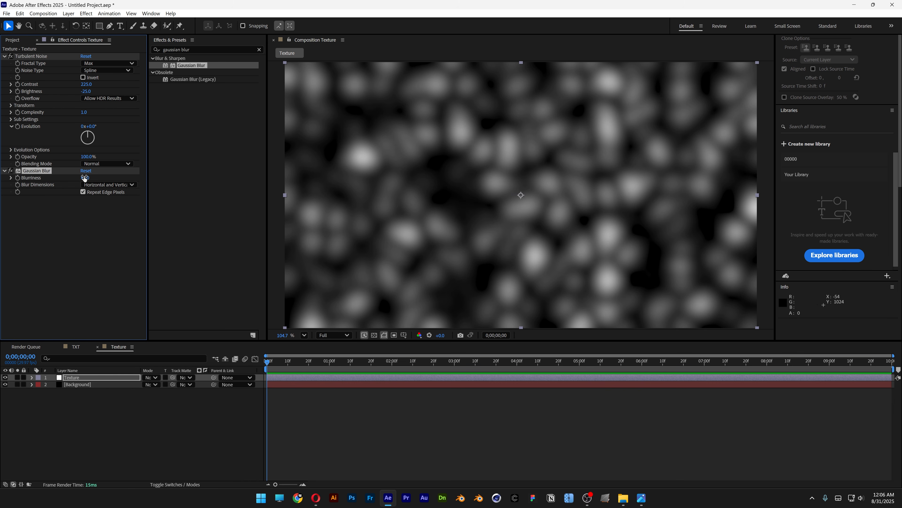
- Add a Curves effect after the Gaussian Blur on the Texture layer and shape it into a contrast-boosting S-curve
click(171, 106)
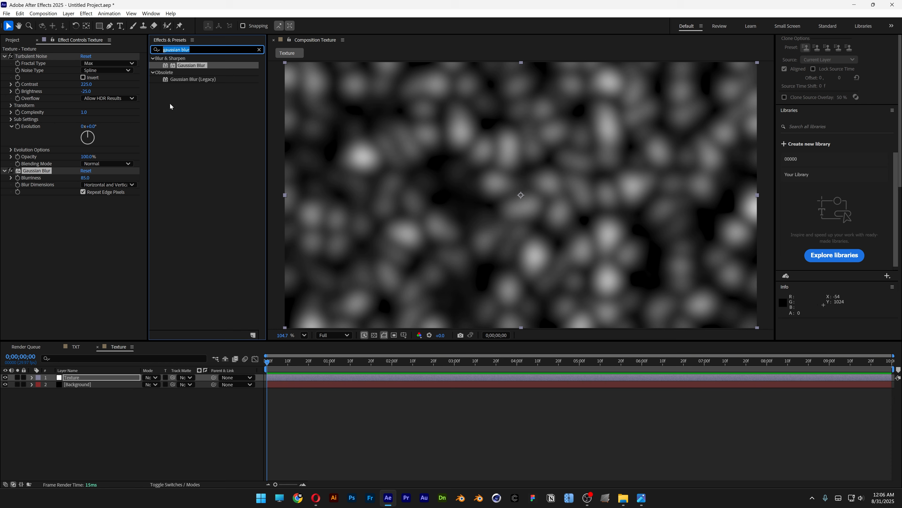
text(curve)
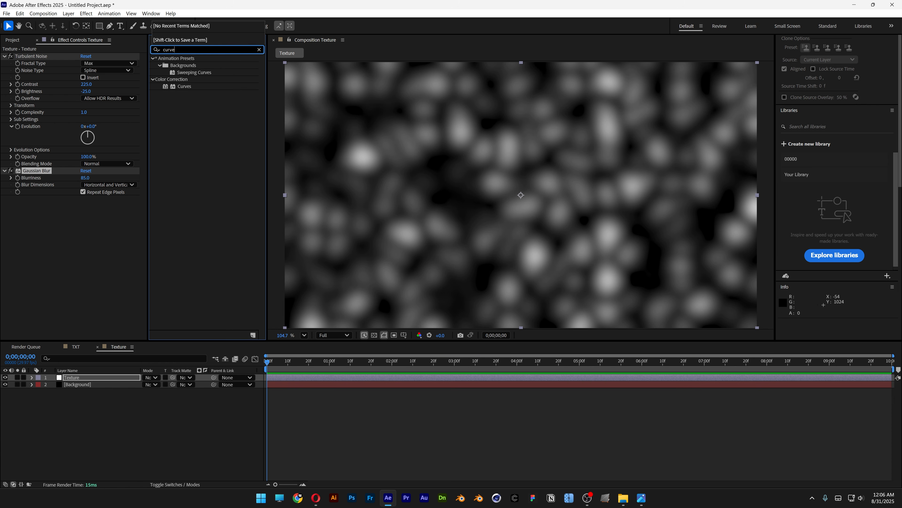
drag(183, 86, 61, 277)
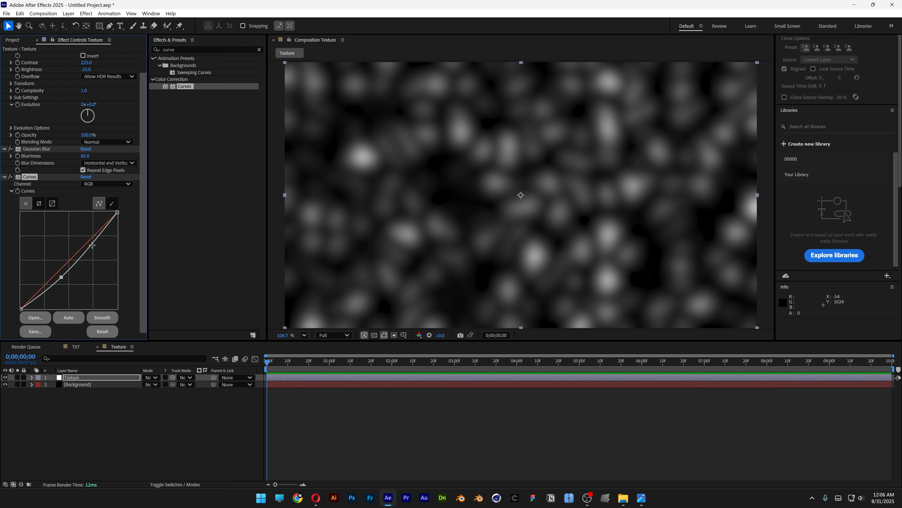
drag(92, 248, 83, 239)
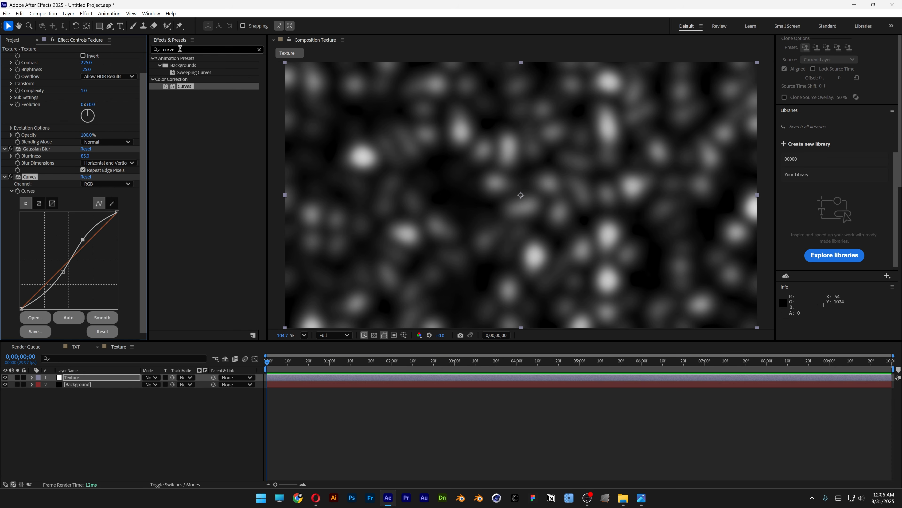
- Add Turbulent Displace after the Curves effect on the Texture layer and set its displacement to Twist
drag(179, 49, 124, 46)
text(turbul)
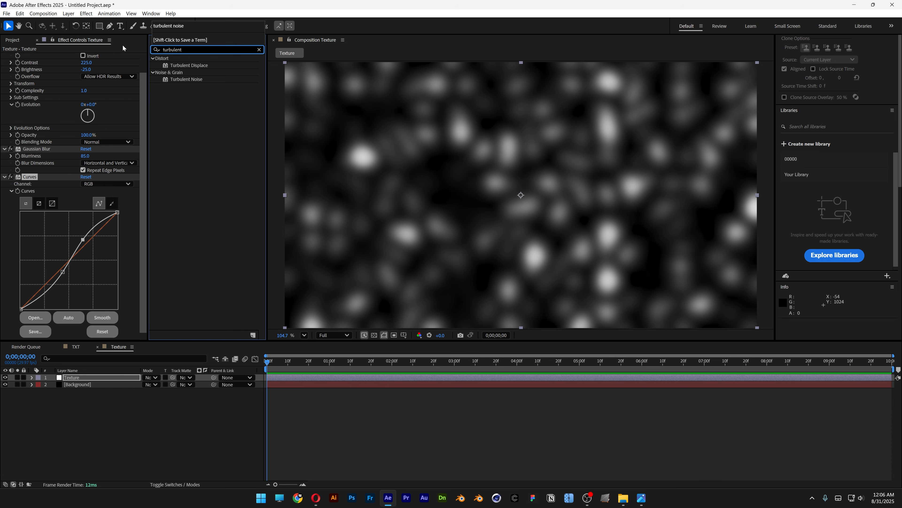
text(ent)
drag(187, 67, 115, 305)
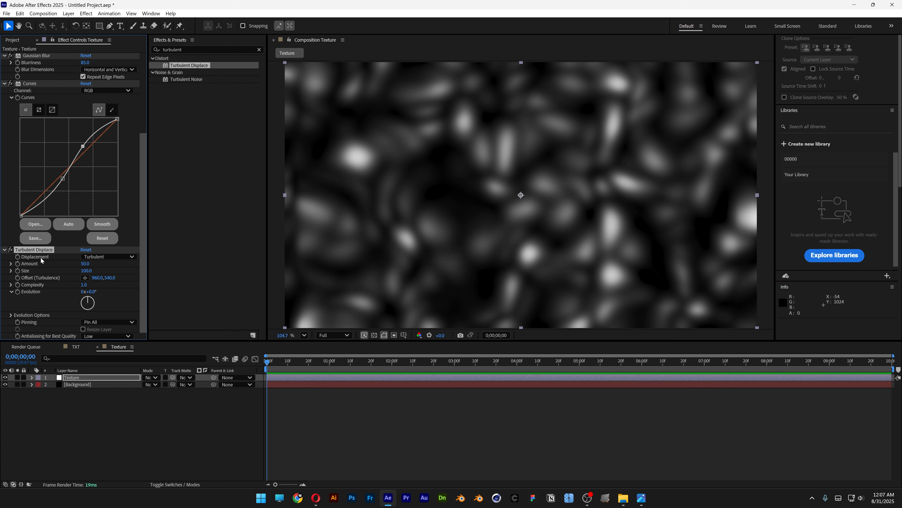
click(109, 256)
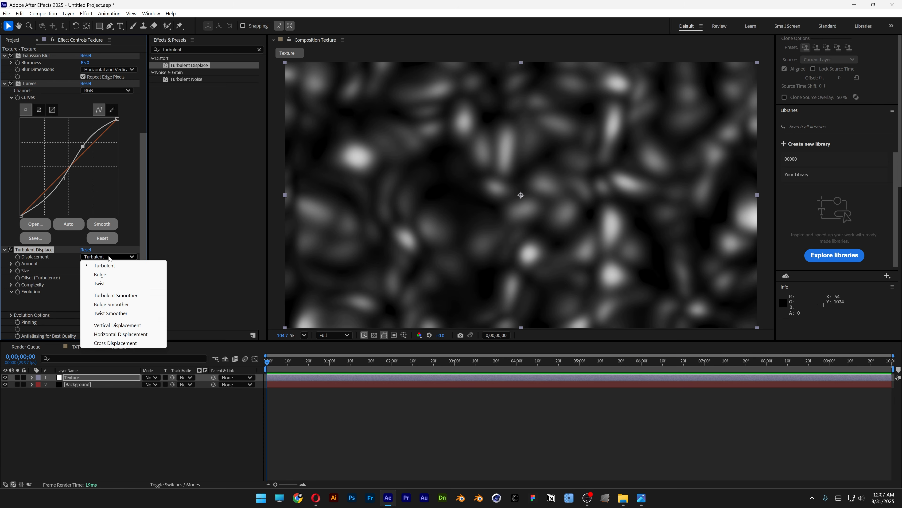
click(107, 283)
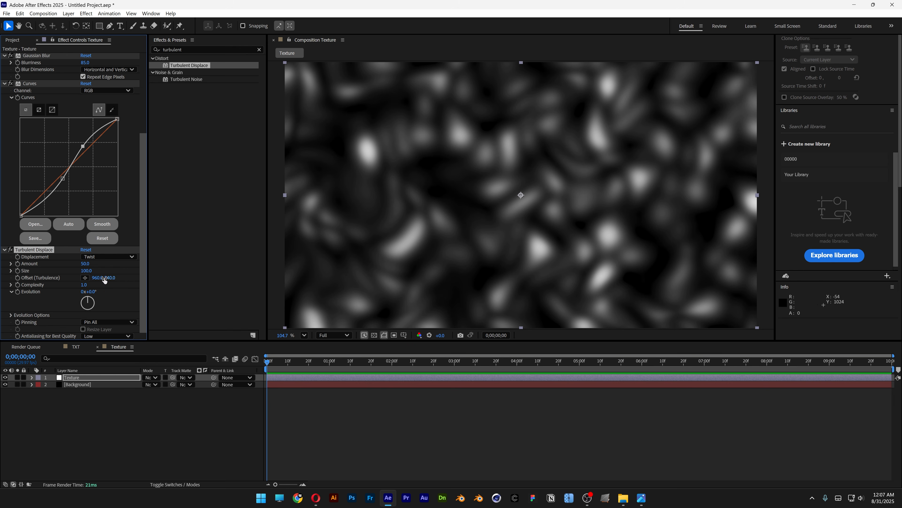
- Set both the amount and the size of Turbulent Displace to 162
click(86, 265)
text(162)
key(Tab)
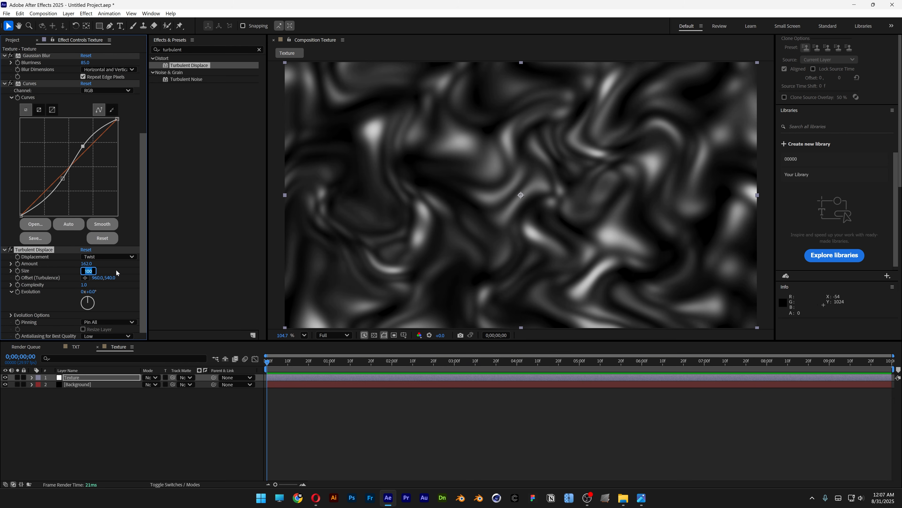
text(162)
key(Return)
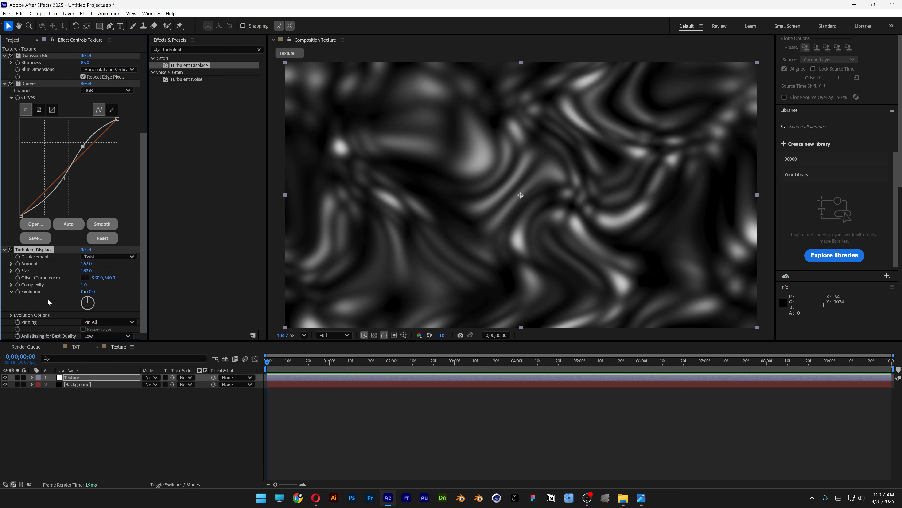
- Animate the Turbulent Displace evolution with the expression time*100 and preview the motion
alt+click(18, 291)
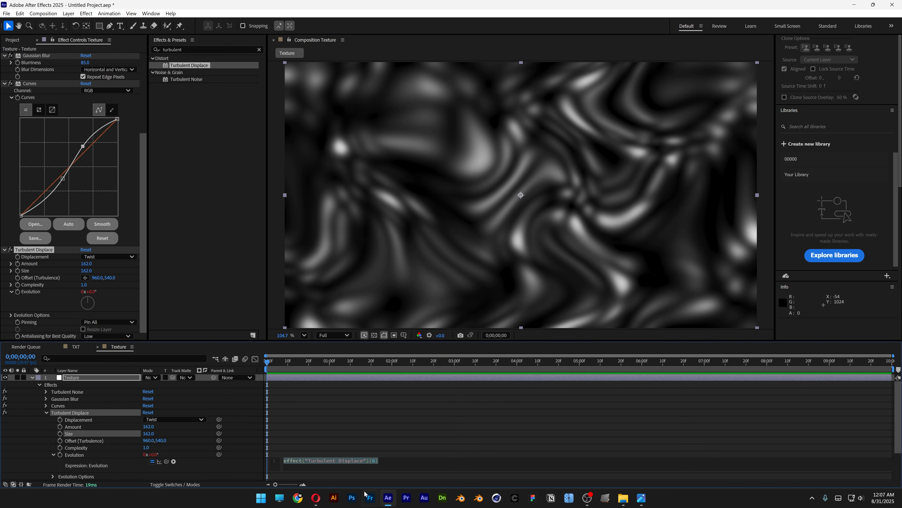
key(BackSpace)
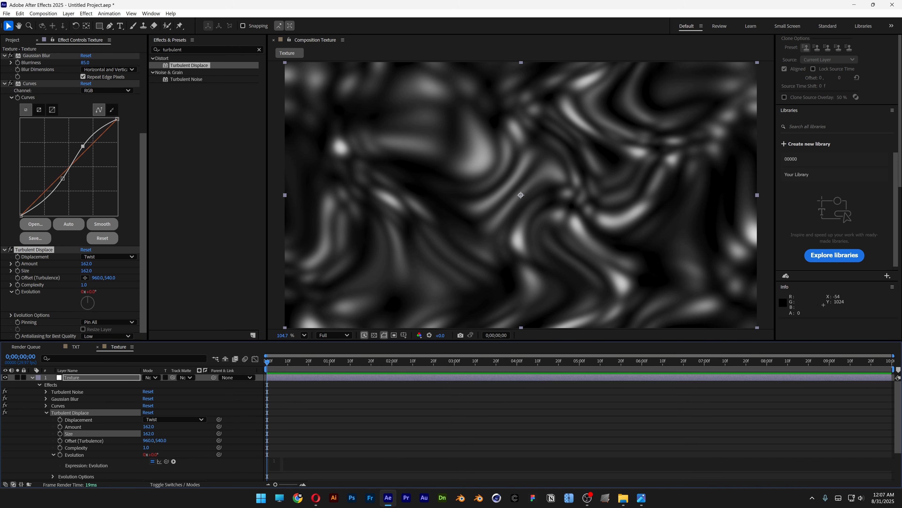
text(time*100)
click(347, 431)
key(space)
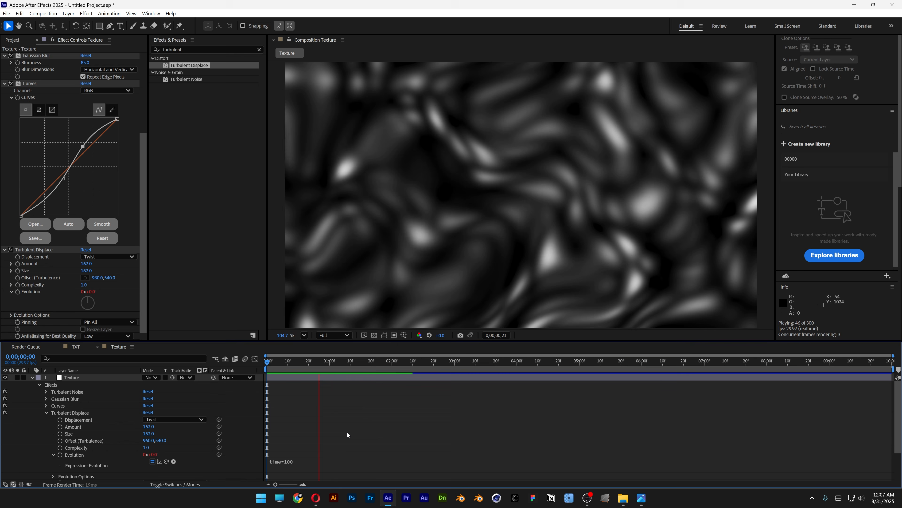
key(space)
drag(361, 362, 441, 362)
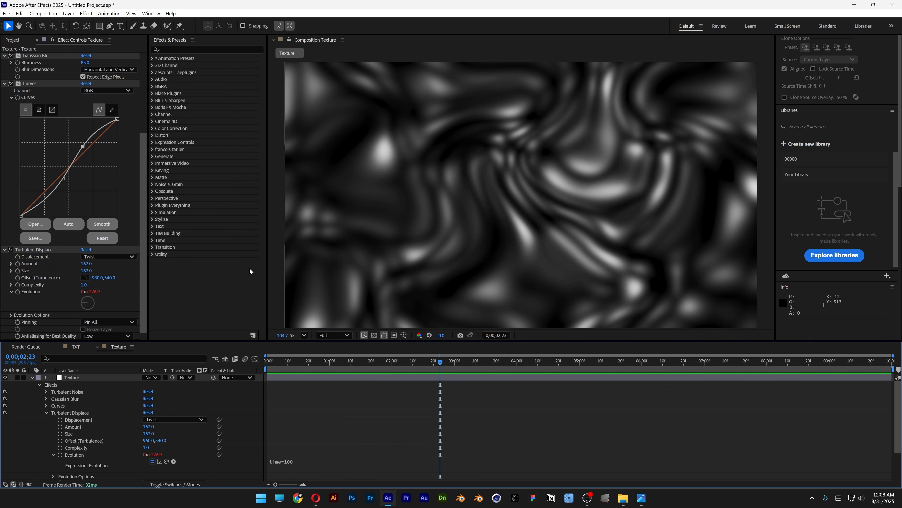
- Duplicate the Gaussian Blur, place the copy after Turbulent Displace and set its blurriness to 20
click(43, 57)
key(ctrl+d)
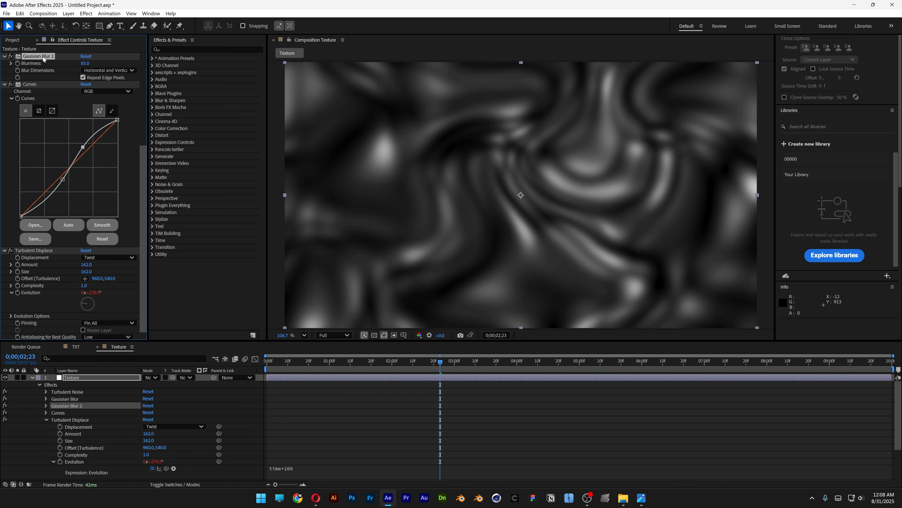
drag(43, 59, 82, 331)
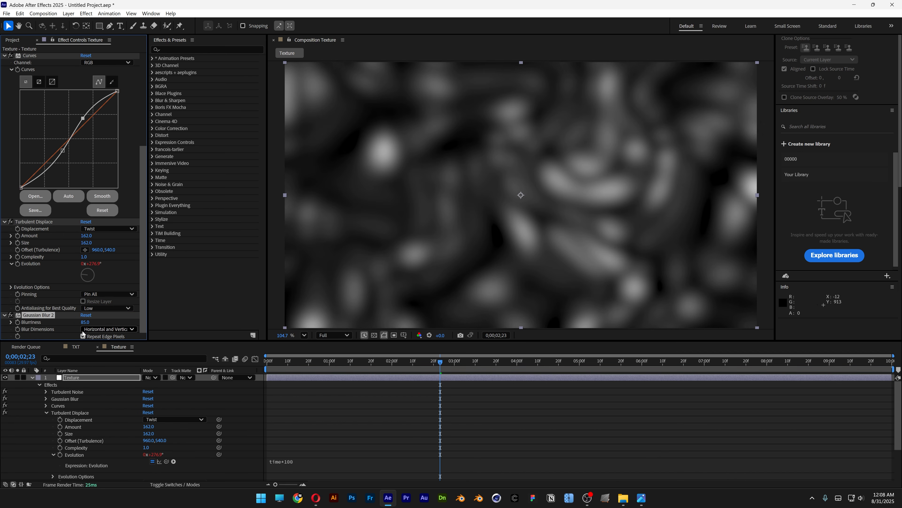
click(86, 322)
text(20)
key(Return)
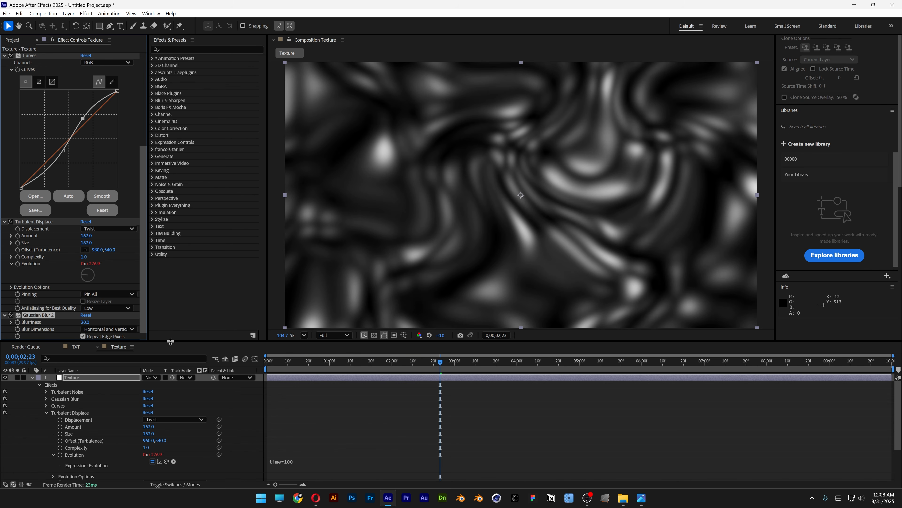
- Duplicate the Curves effect to the end of the effect stack, raise its shadow point above the diagonal and soften its highlight point
click(36, 58)
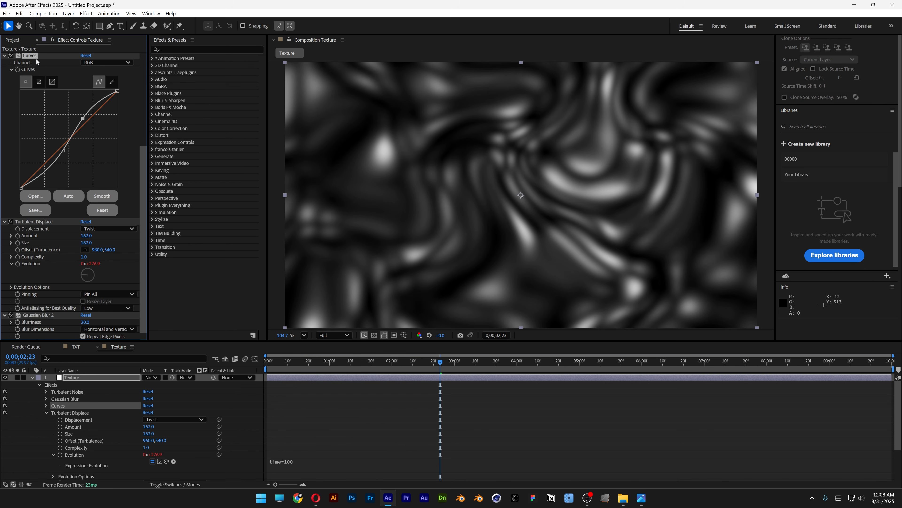
key(ctrl+d)
drag(36, 58, 71, 336)
drag(82, 239, 87, 240)
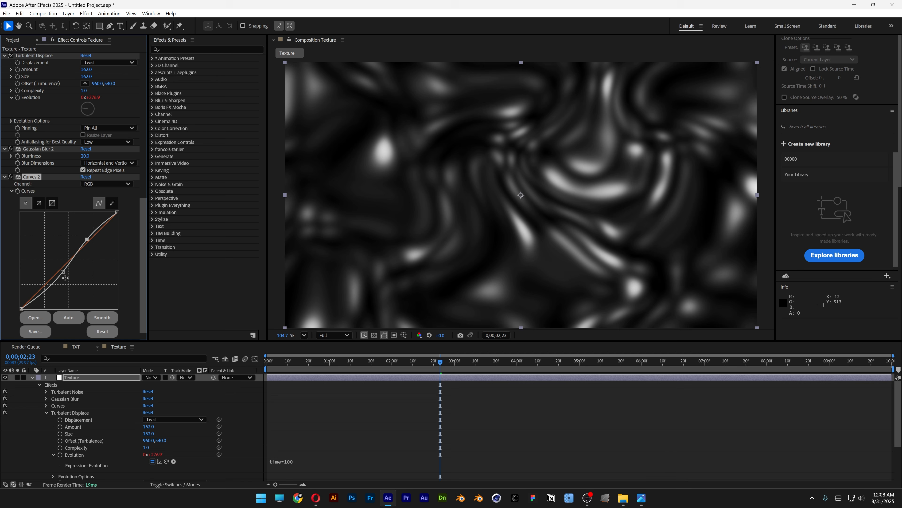
drag(63, 271, 54, 272)
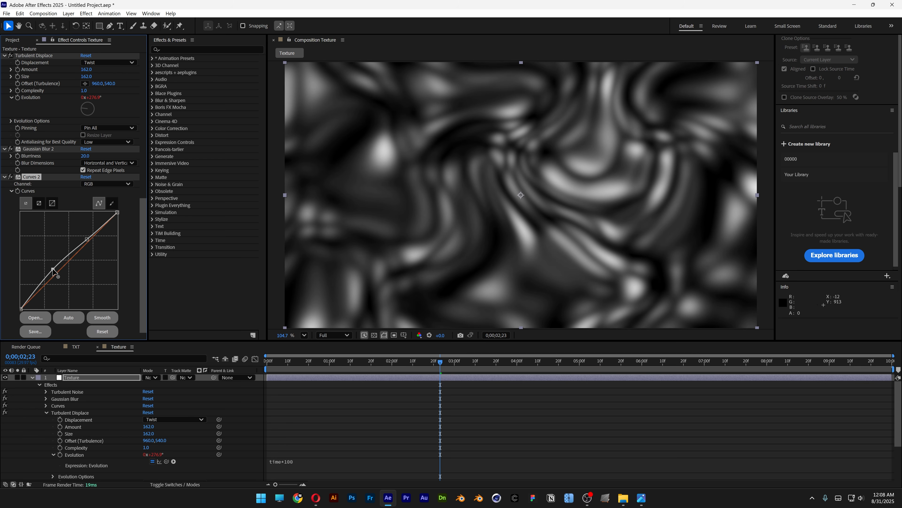
drag(355, 360, 434, 362)
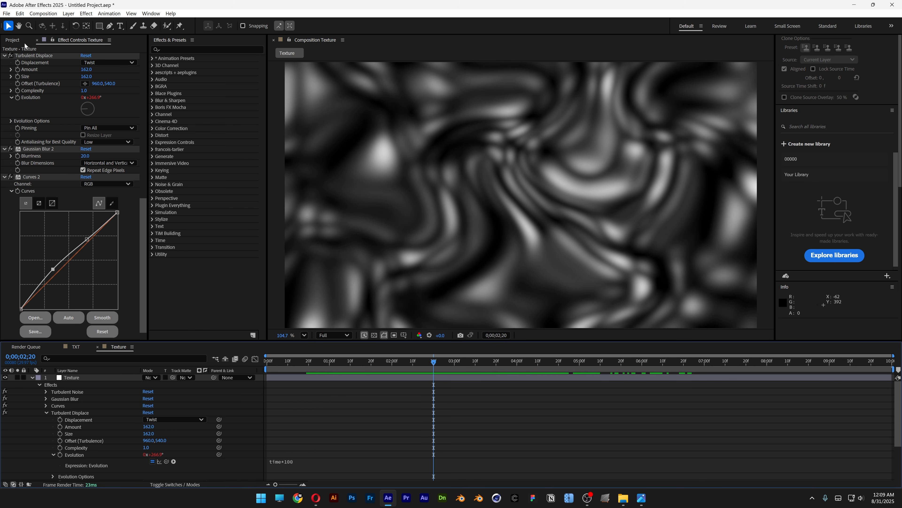
- Create a new 1920x1080, 29.97 fps composition named Final Comp with a duration of 10 seconds
click(14, 40)
right_click(86, 206)
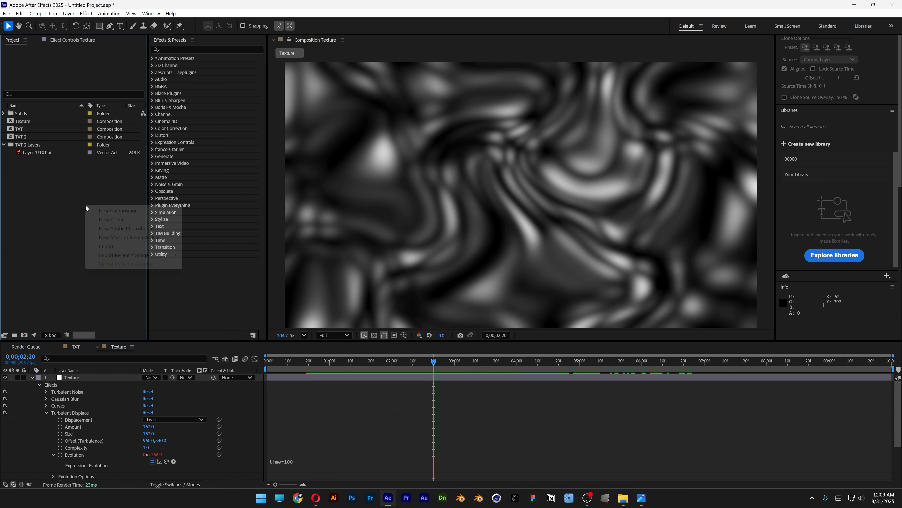
click(108, 211)
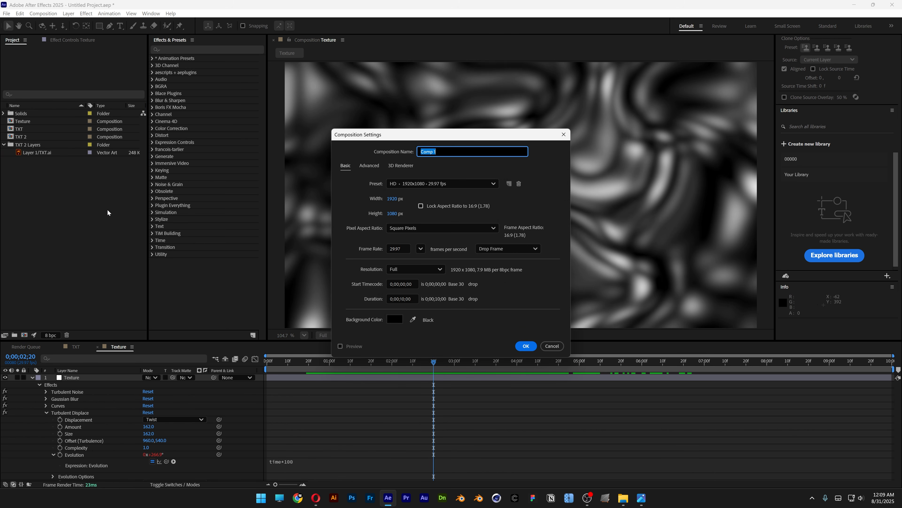
text(Final Comp)
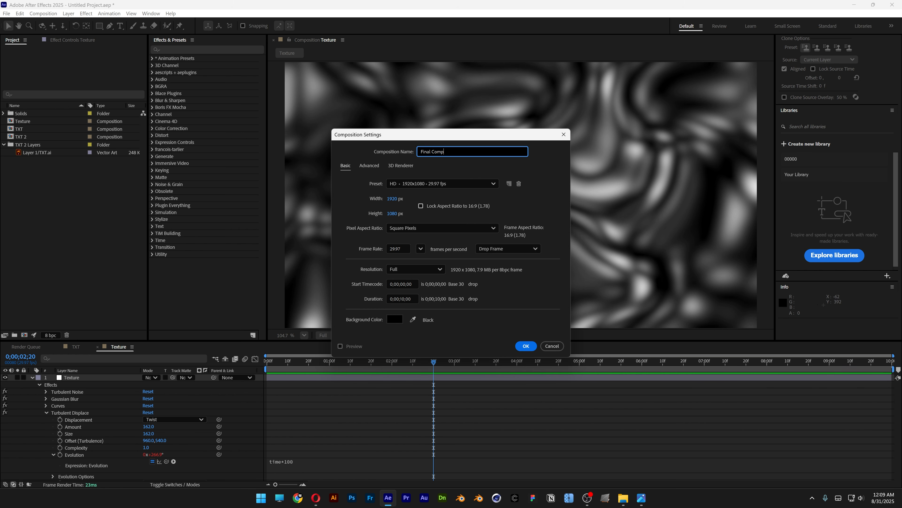
click(526, 346)
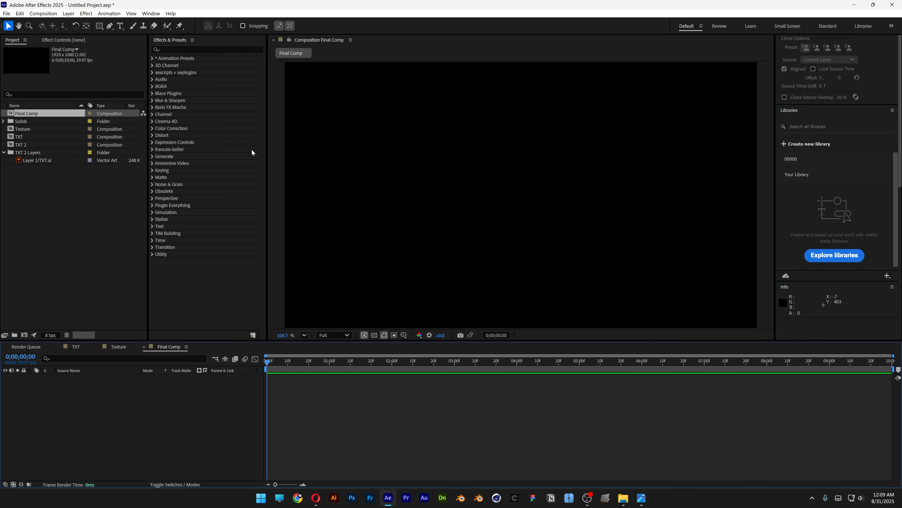
- Place the TXT and Texture compositions in Final Comp, with Texture above TXT
click(33, 137)
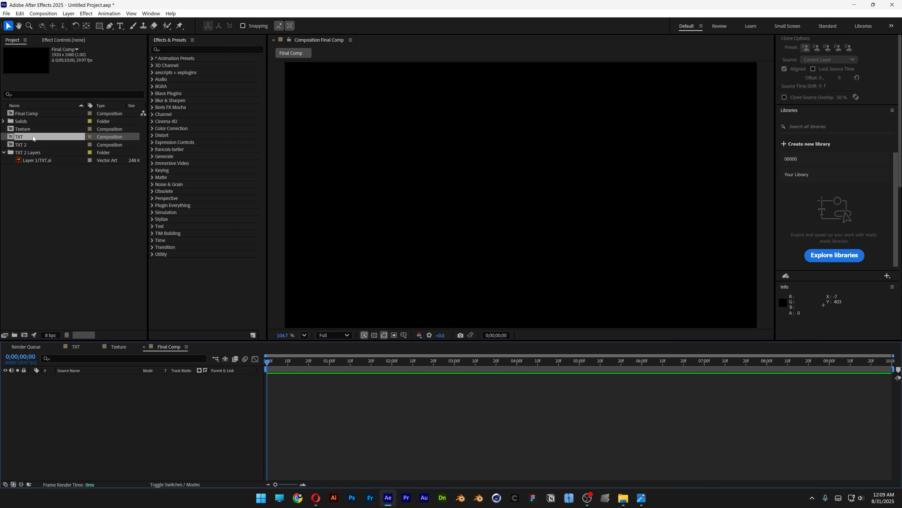
ctrl+click(28, 129)
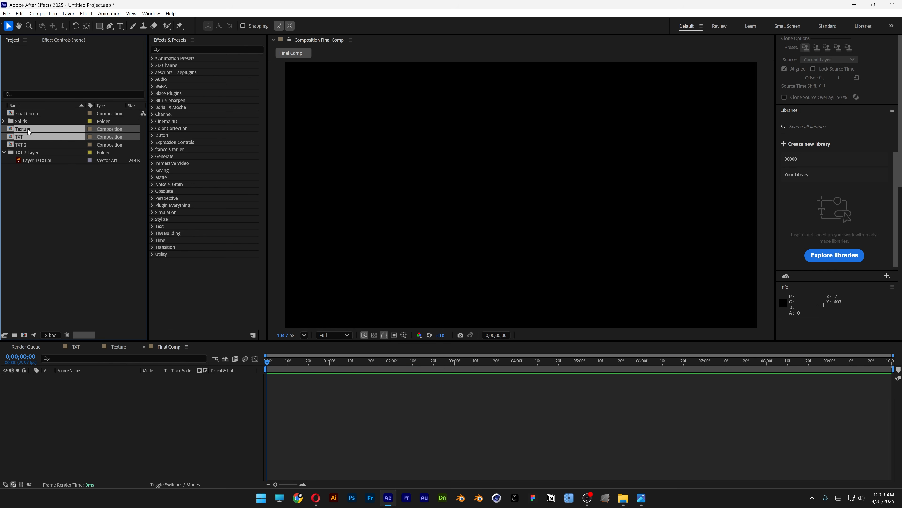
drag(23, 132, 151, 411)
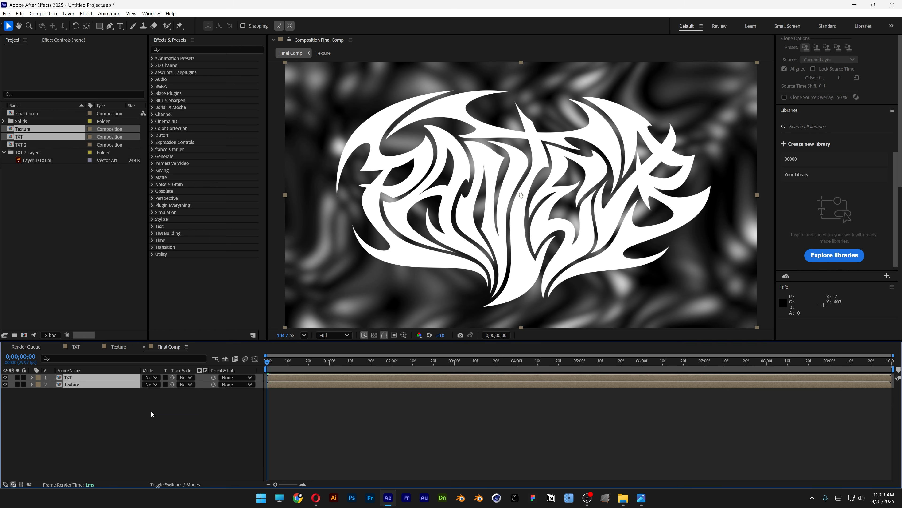
drag(70, 385, 72, 378)
- Create a black solid named Background in Final Comp and move it below the other layers
click(86, 407)
right_click(93, 416)
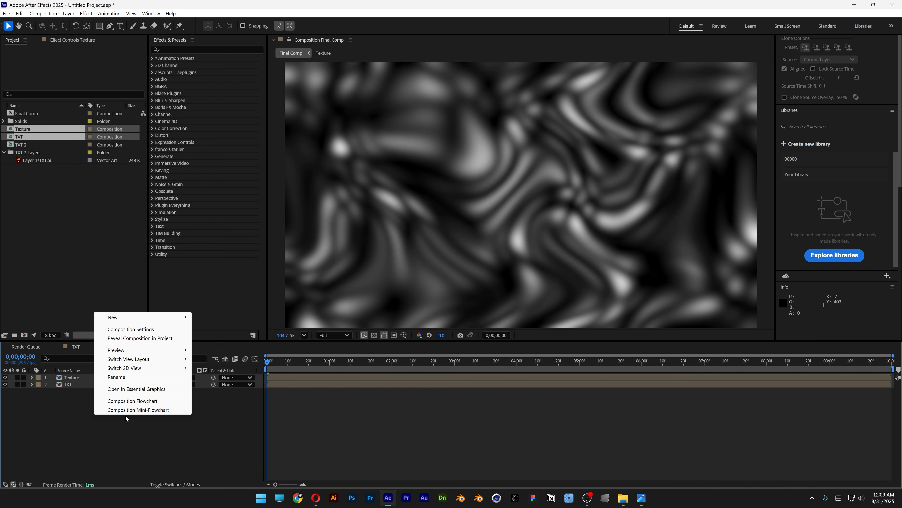
mouse_move(171, 318)
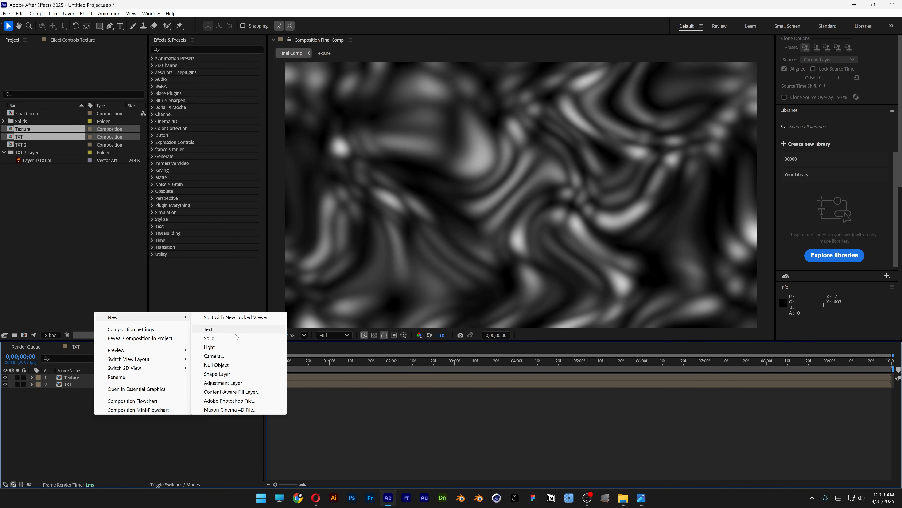
click(211, 338)
text(Background)
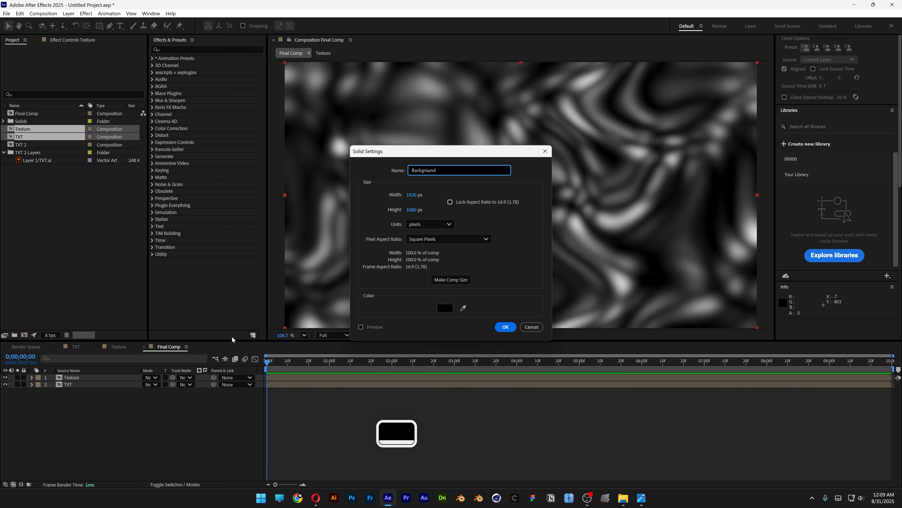
key(Return)
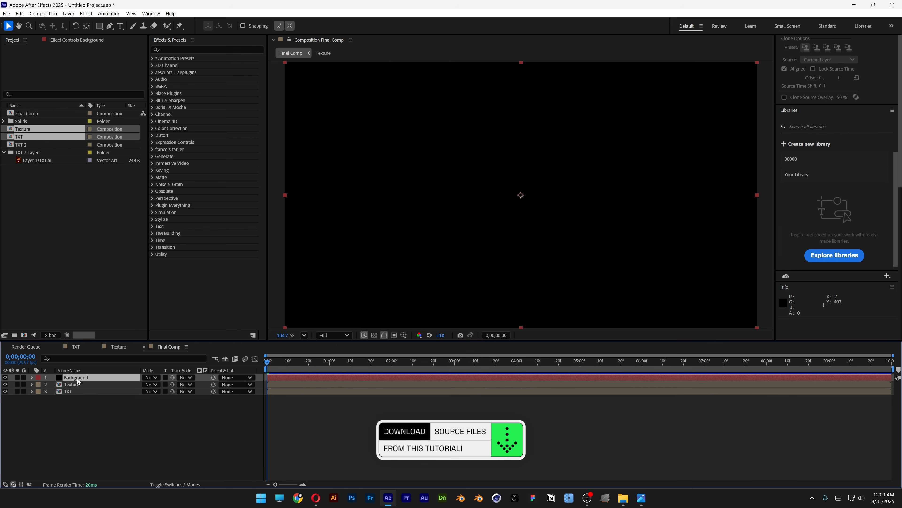
drag(78, 380, 85, 404)
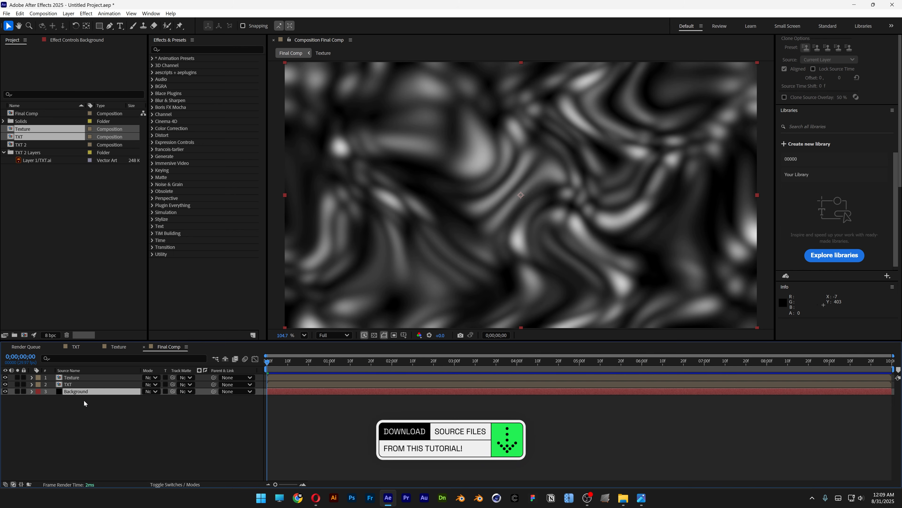
- Hide the TXT layer in Final Comp and select the Texture layer
click(68, 384)
click(5, 384)
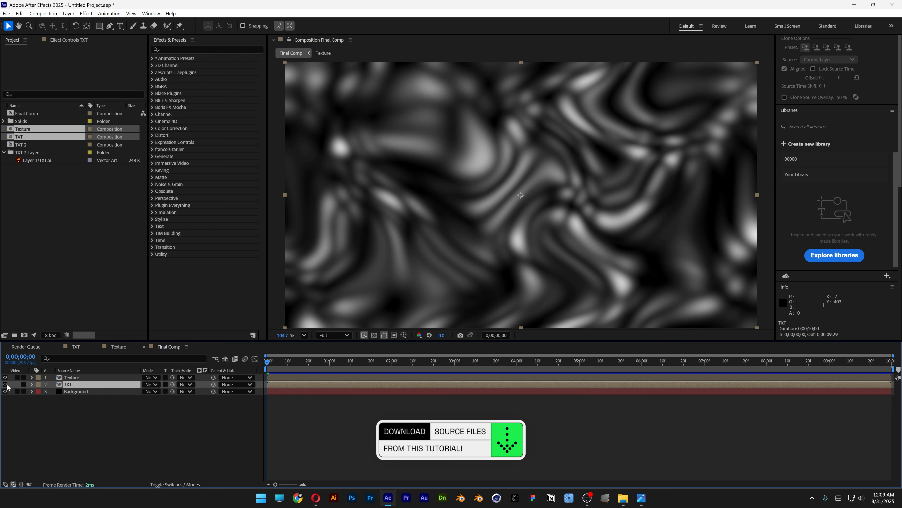
click(80, 378)
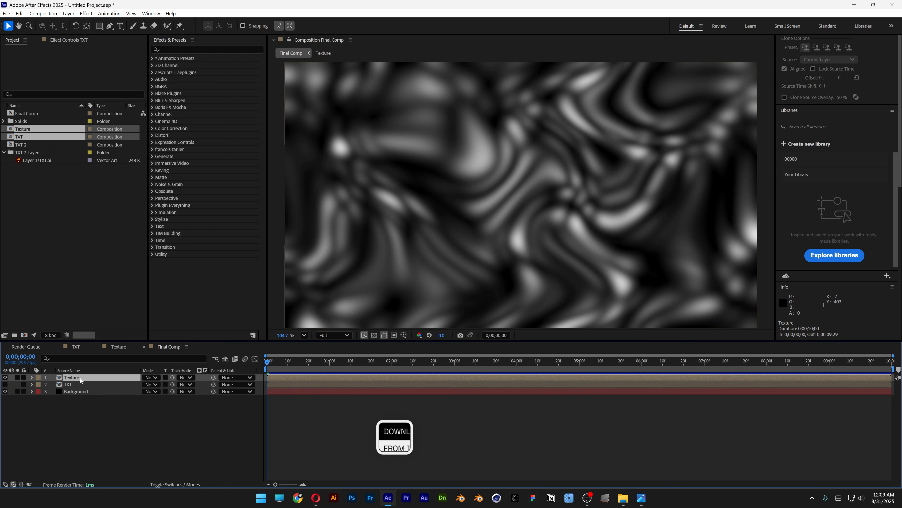
- Apply the CC Glass effect to the Texture layer, using TXT as the bump map and Alpha as its property
click(176, 50)
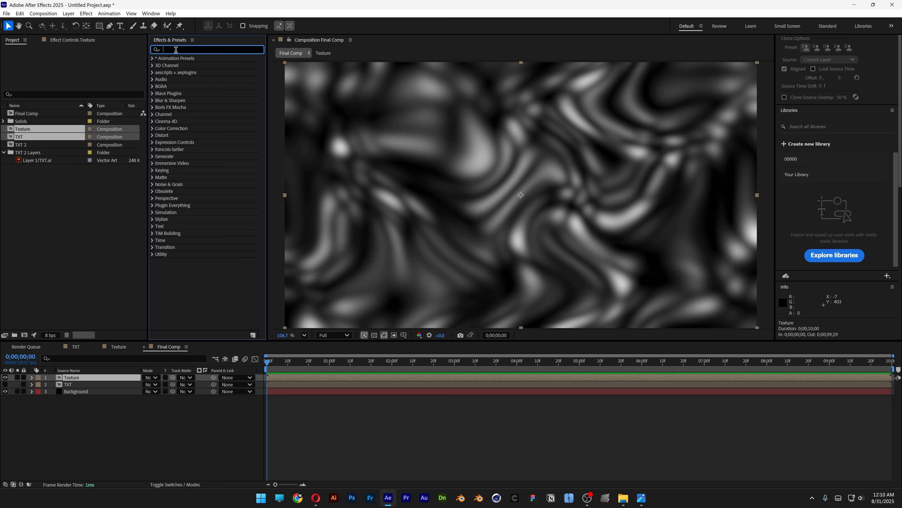
text(cc glass)
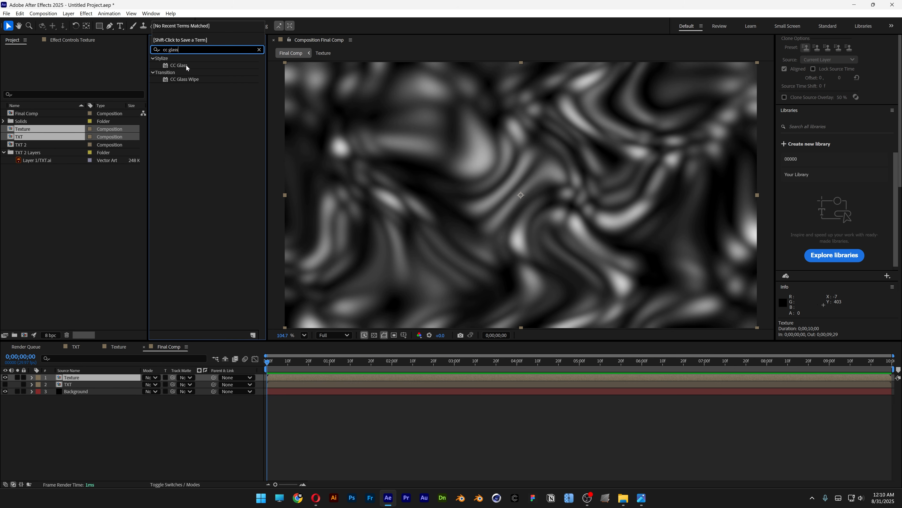
drag(187, 68, 94, 376)
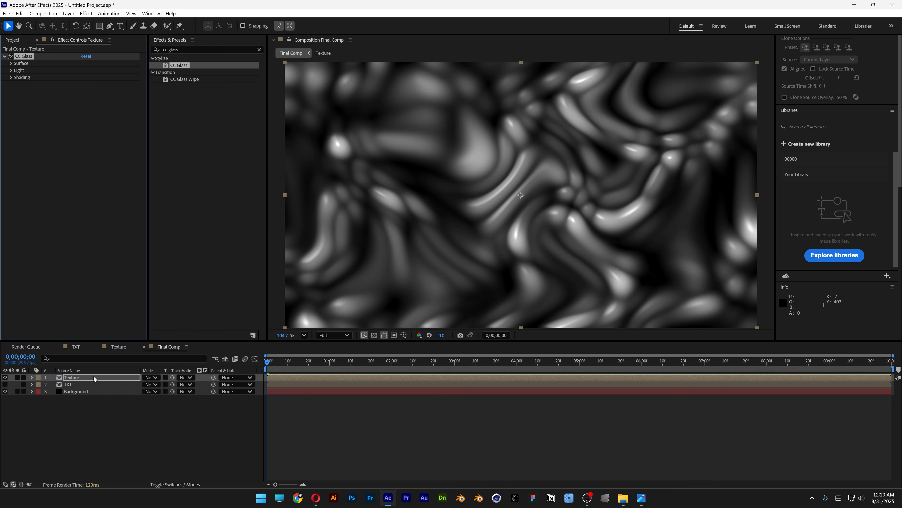
click(11, 64)
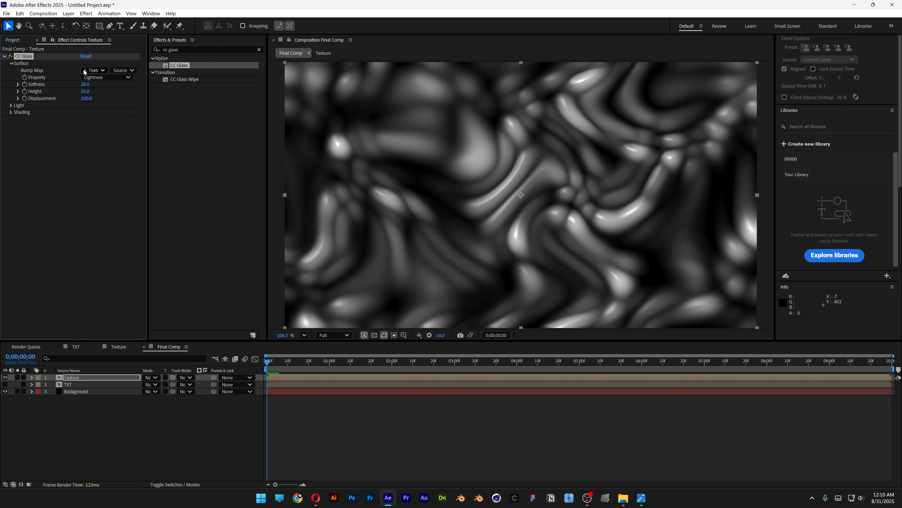
click(90, 70)
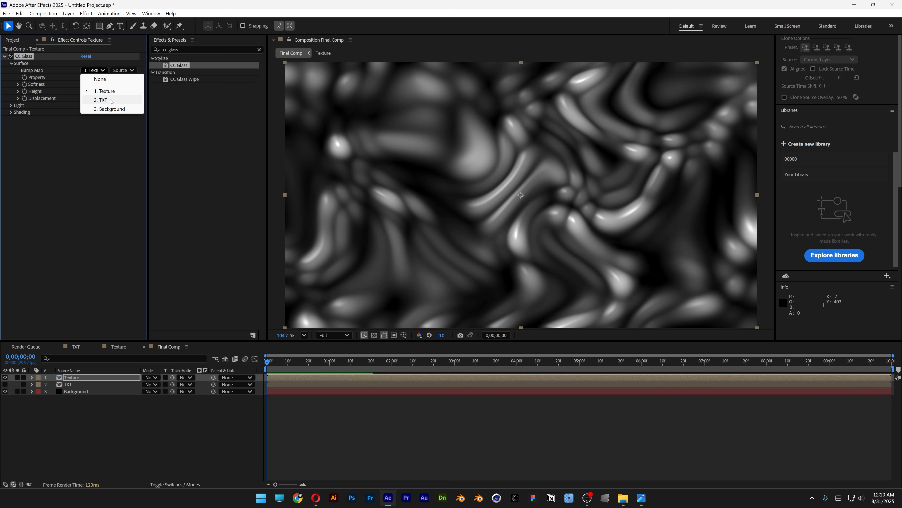
click(111, 101)
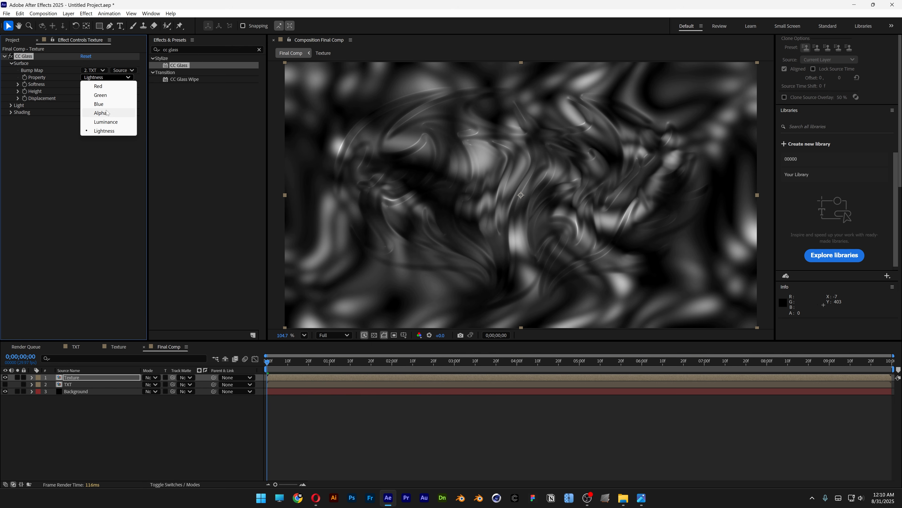
click(100, 113)
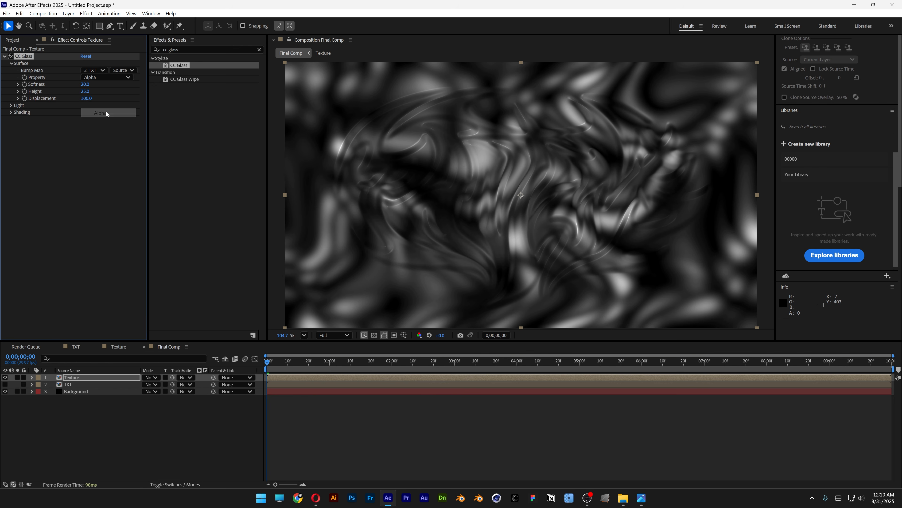
- Set the CC Glass surface softness to 19, height to 100 and displacement to 500
click(87, 85)
text(19)
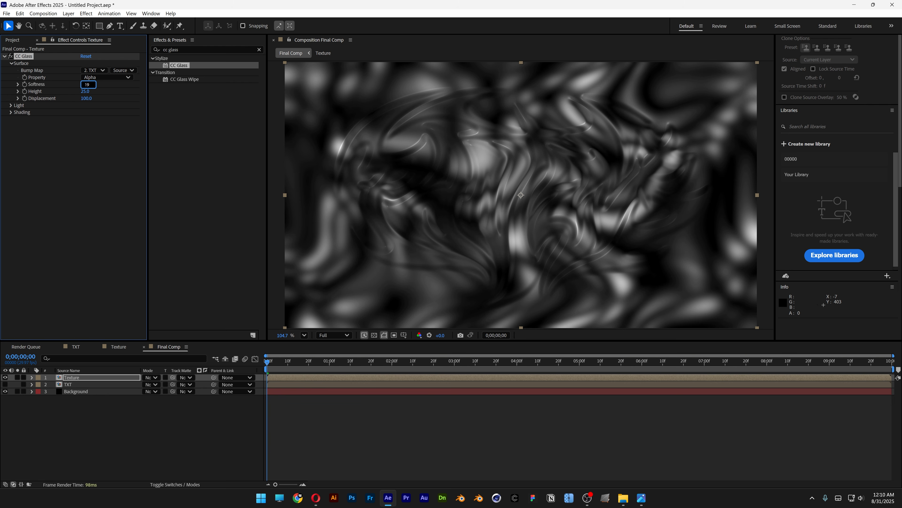
key(Tab)
text(100)
key(Tab)
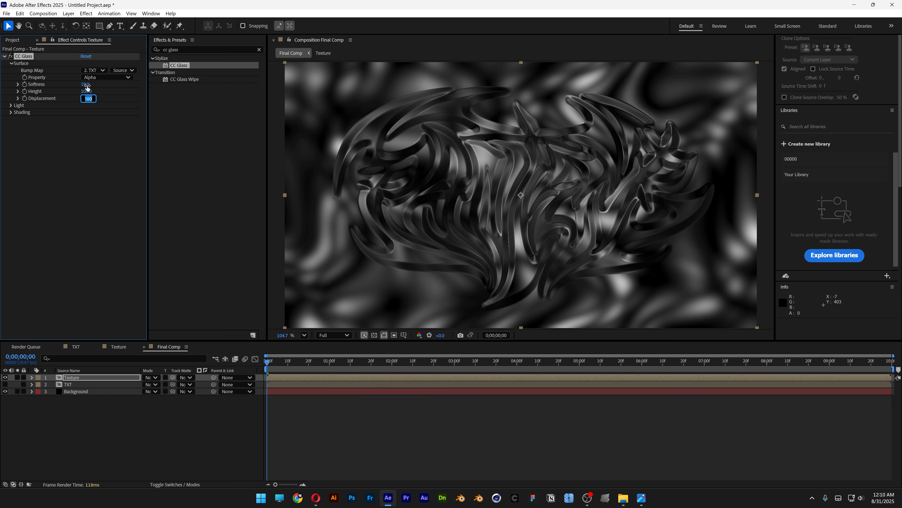
text(500)
key(Return)
- Set the CC Glass light intensity to 300
click(11, 105)
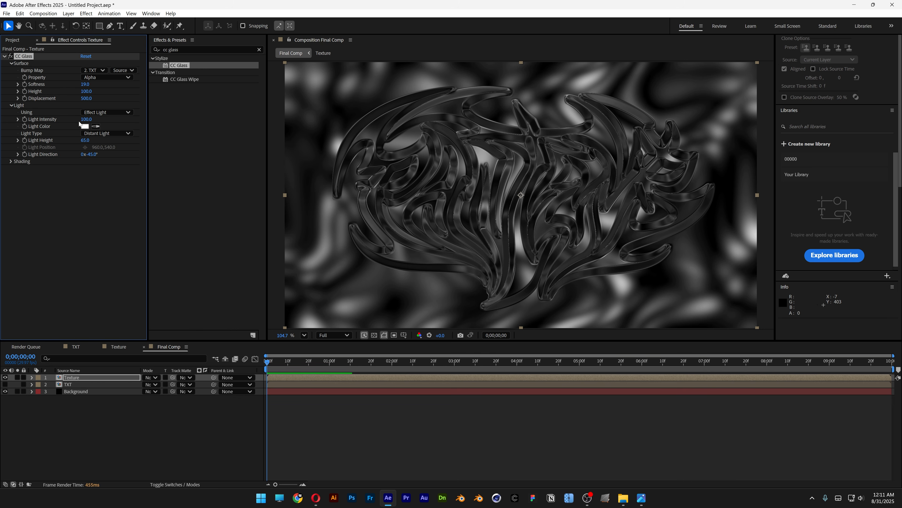
text(300)
key(Return)
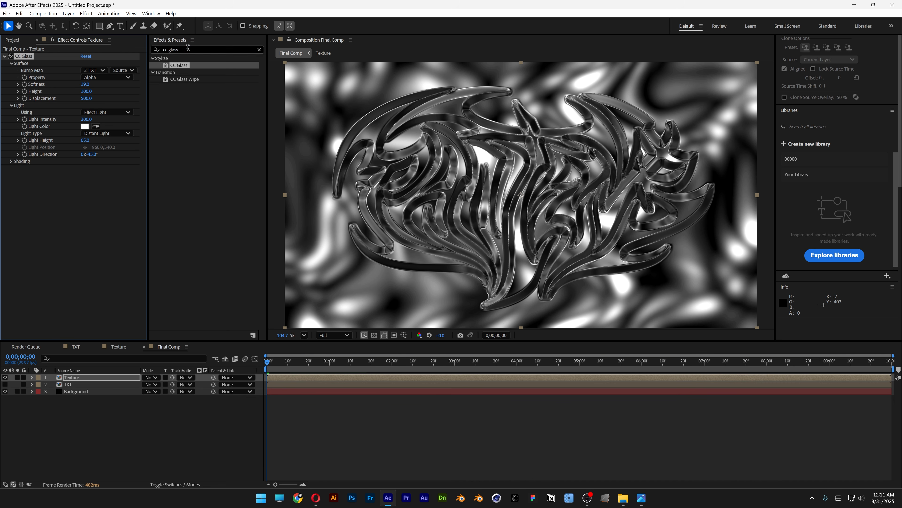
- Apply the CC Plastic effect to the Texture layer, using TXT as the bump layer and Alpha as its property
drag(187, 49, 123, 45)
text(cc)
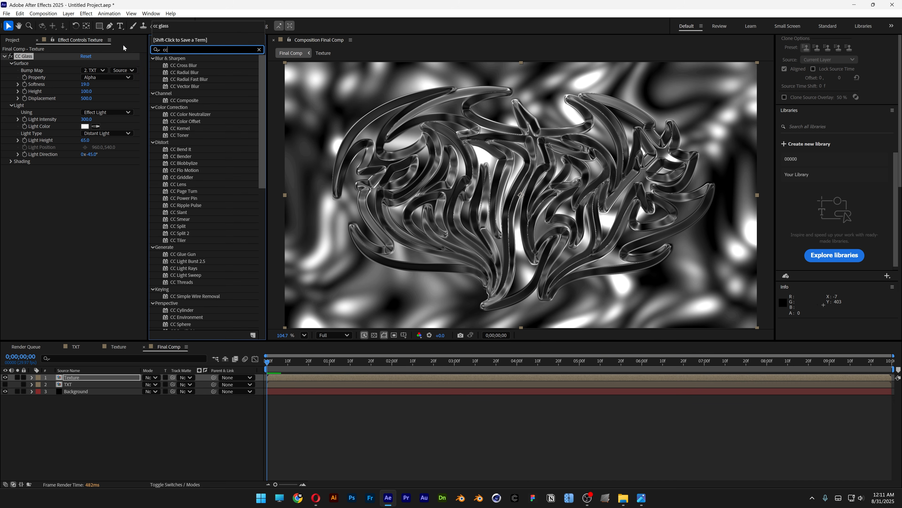
text( plastic)
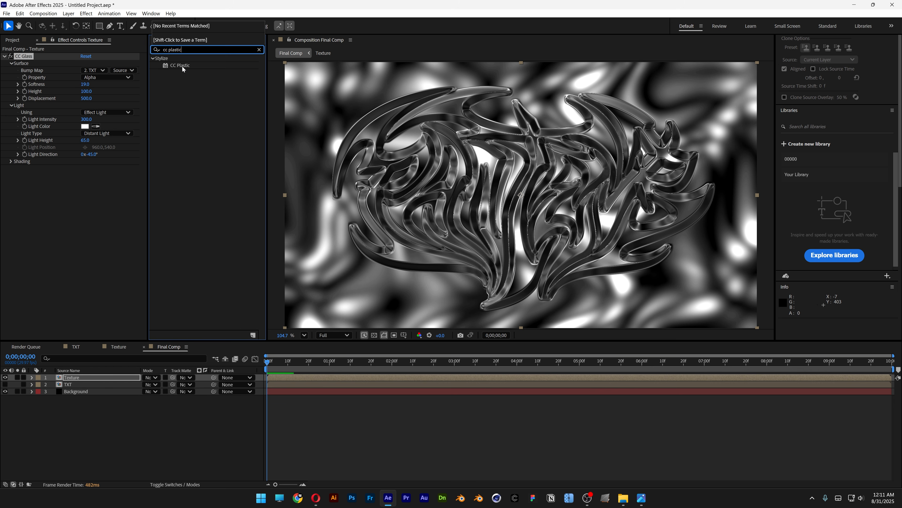
drag(180, 66, 61, 201)
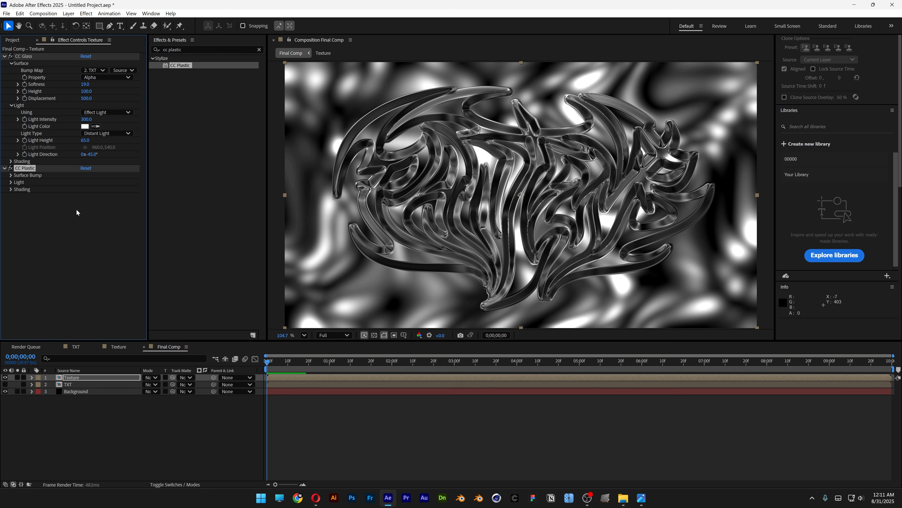
click(11, 175)
click(94, 182)
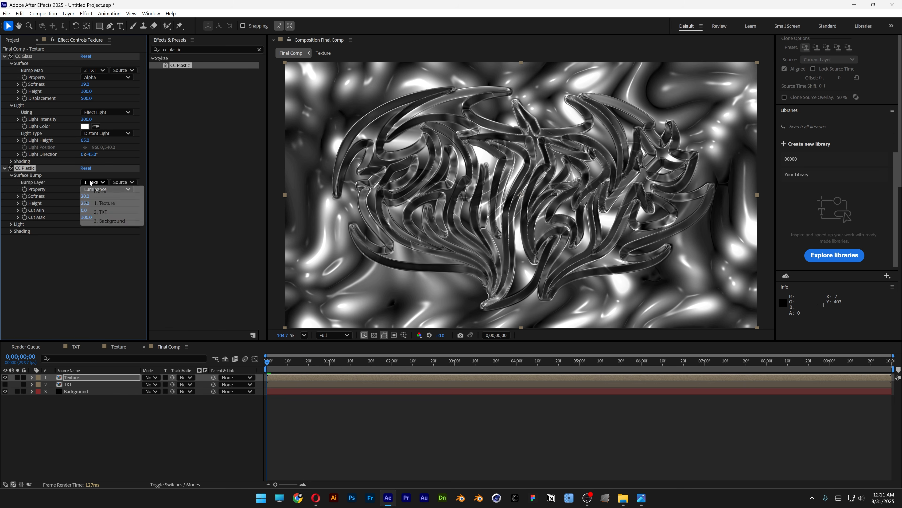
click(112, 212)
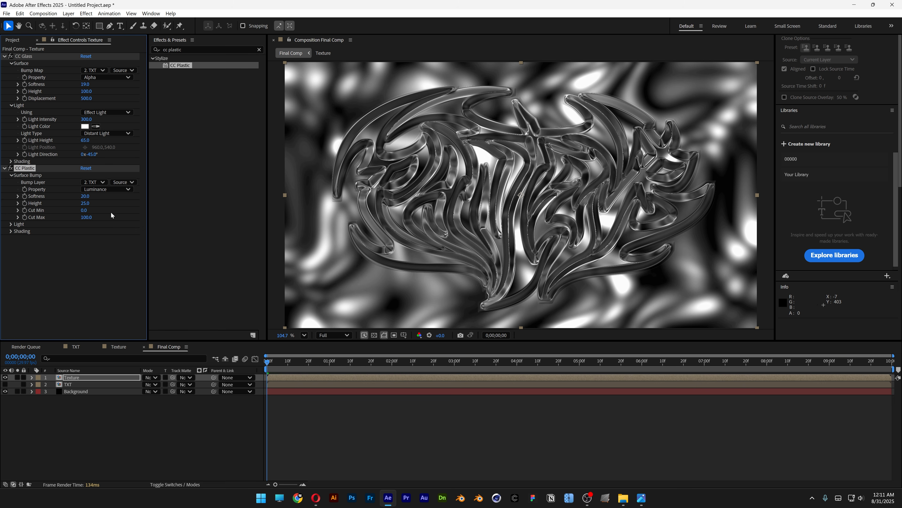
click(100, 190)
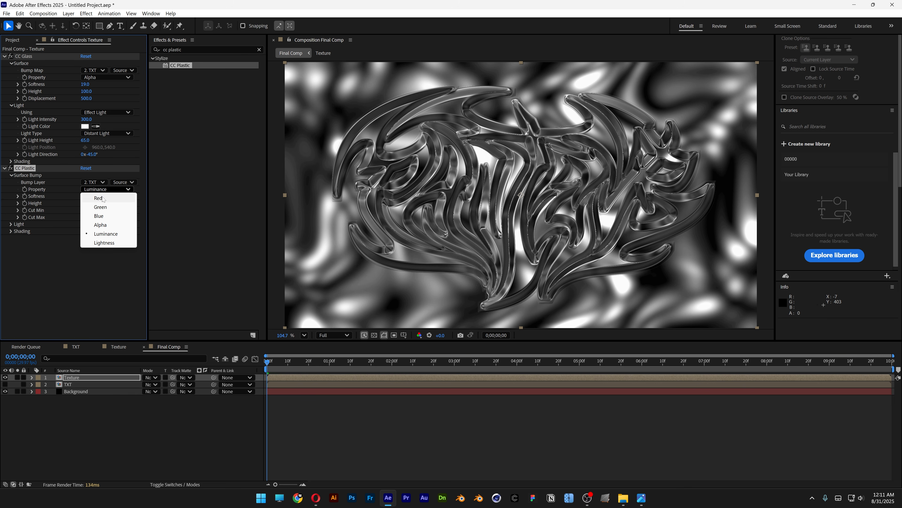
click(107, 225)
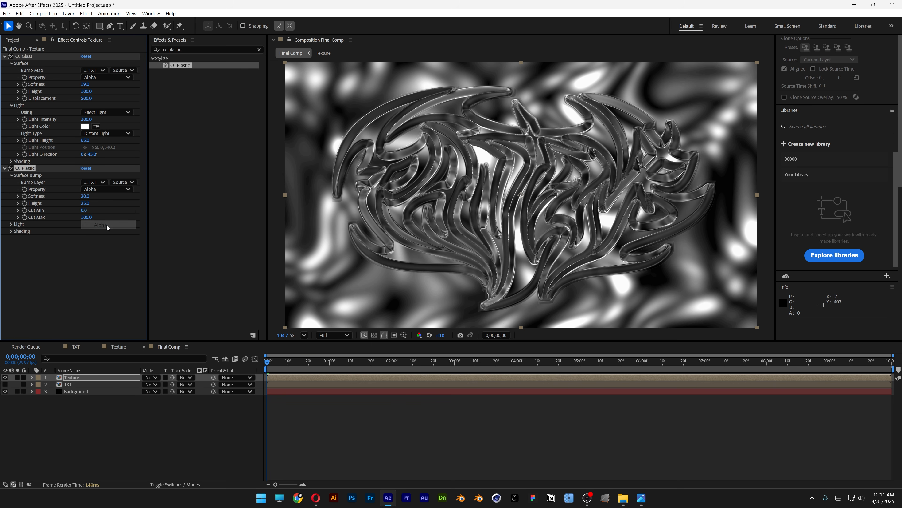
- Set the CC Plastic surface bump softness to 0, height to 7, Cut Min to 50 and Cut Max to 100
click(86, 196)
text(0)
key(Tab)
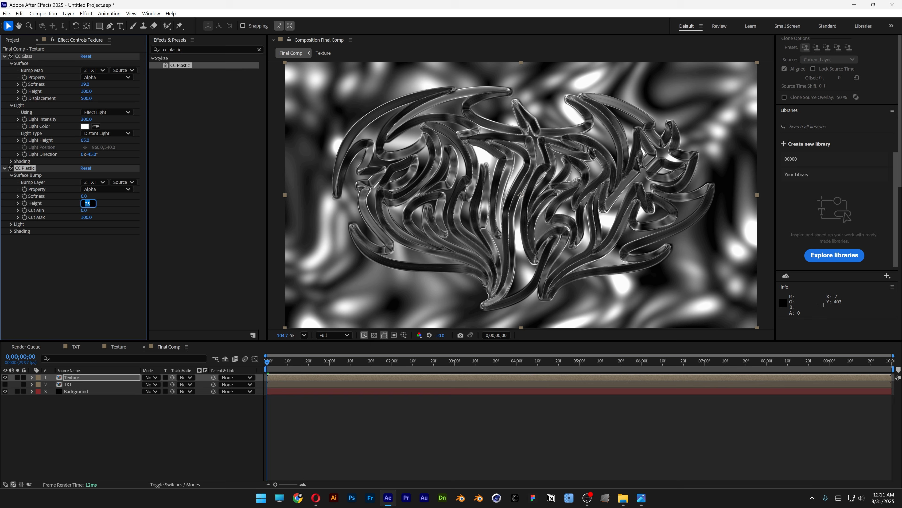
text(7)
key(Tab)
key(Tab)
text(10)
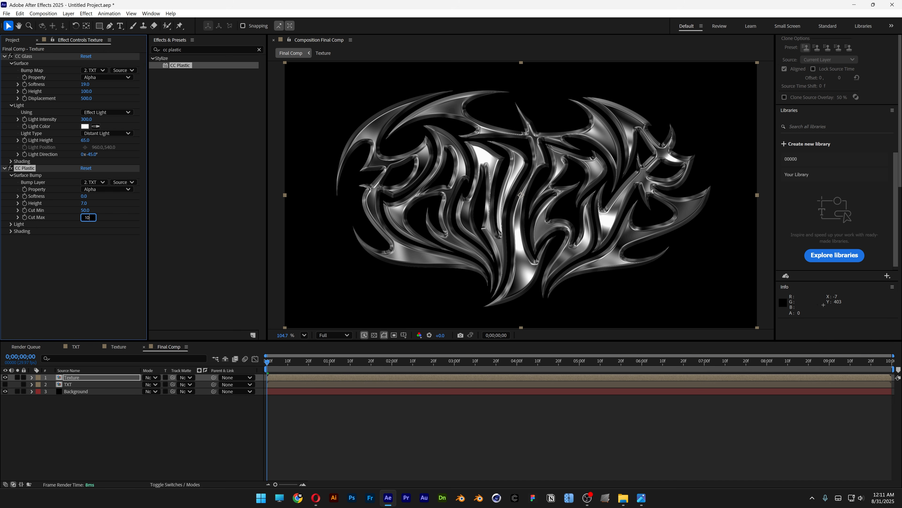
text(0)
key(Return)
- Add an adjustment layer to Final Comp and rename it FX
right_click(132, 418)
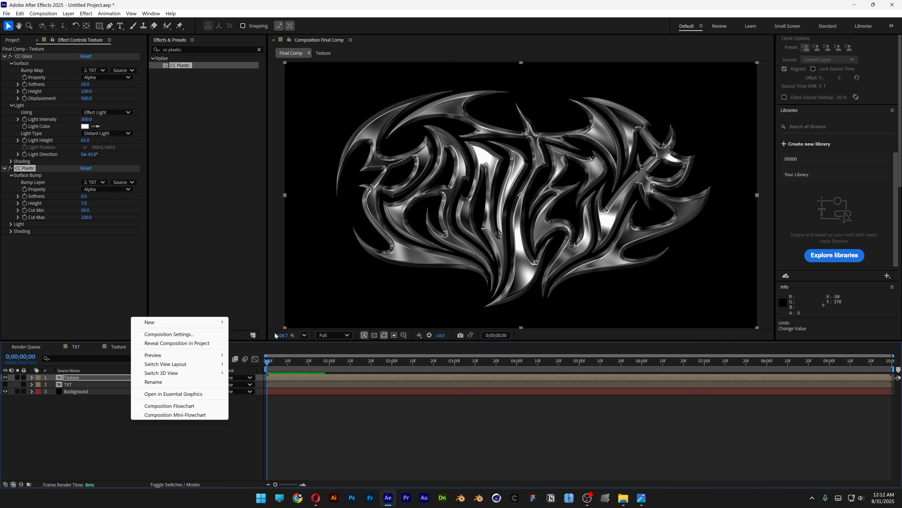
mouse_move(209, 324)
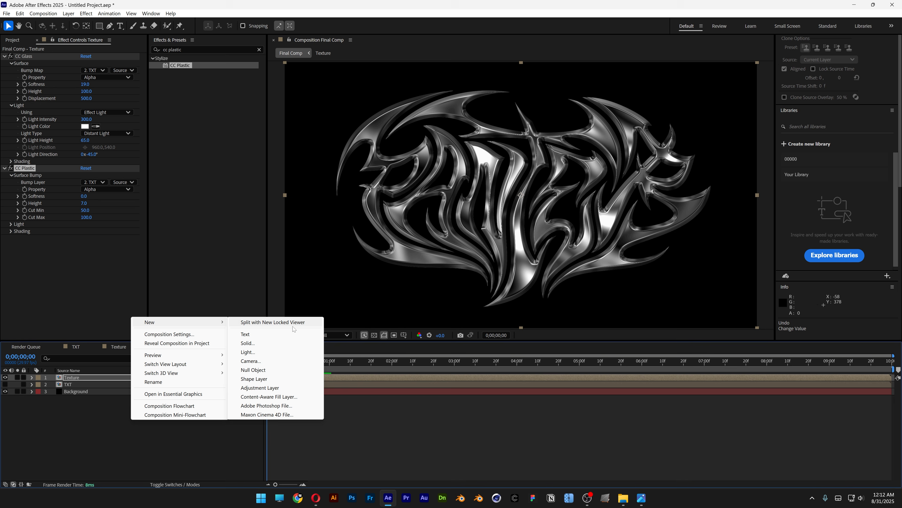
click(281, 389)
right_click(92, 380)
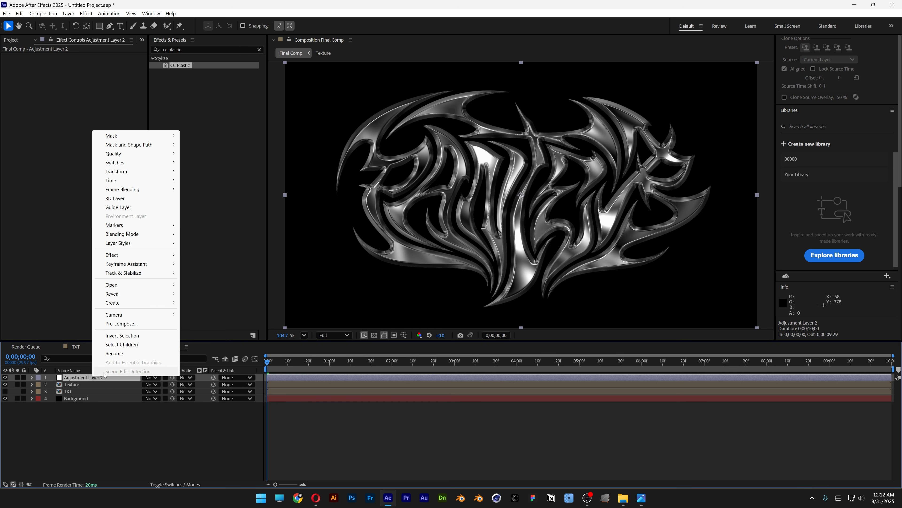
click(124, 352)
text(FX)
key(Return)
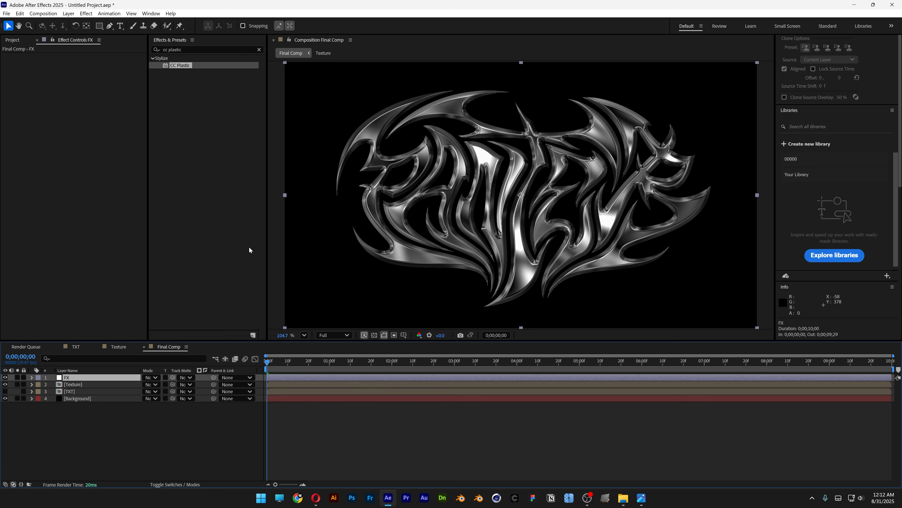
- Apply the Stylize Glow effect to the FX adjustment layer
click(173, 46)
drag(173, 47, 109, 43)
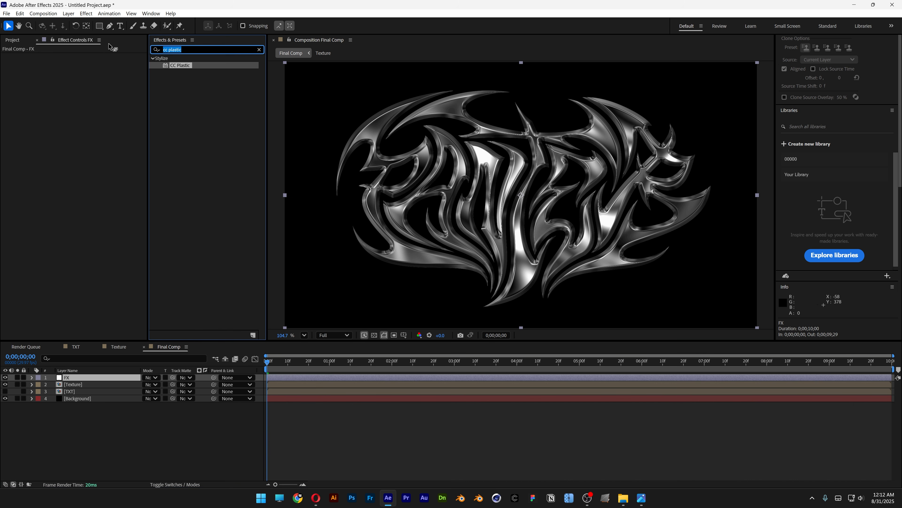
text(glow)
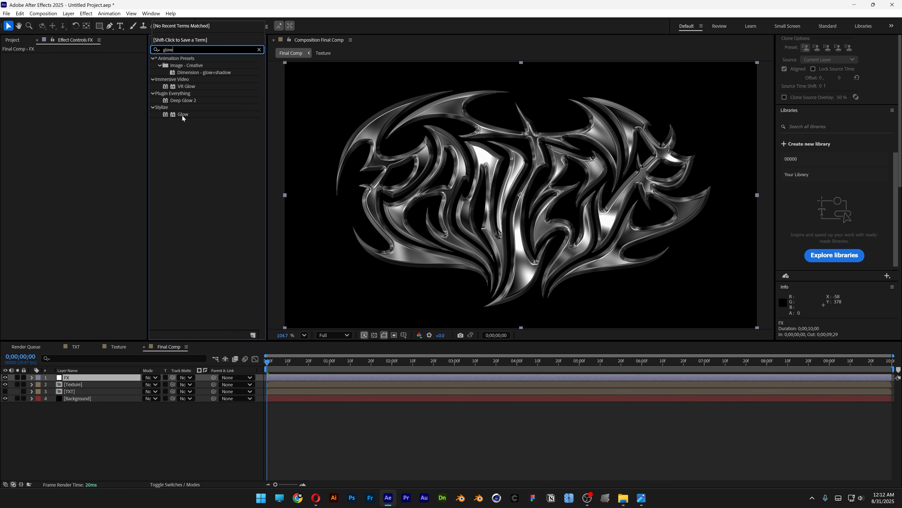
drag(182, 118, 89, 376)
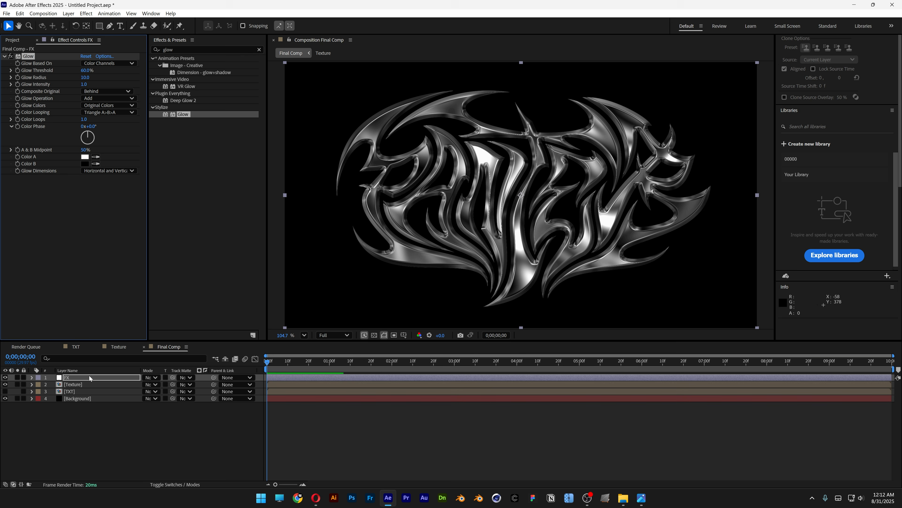
- Set the Glow threshold to 100%, radius to 73, intensity to 0.5 and glow dimensions to Horizontal
click(86, 71)
text(100)
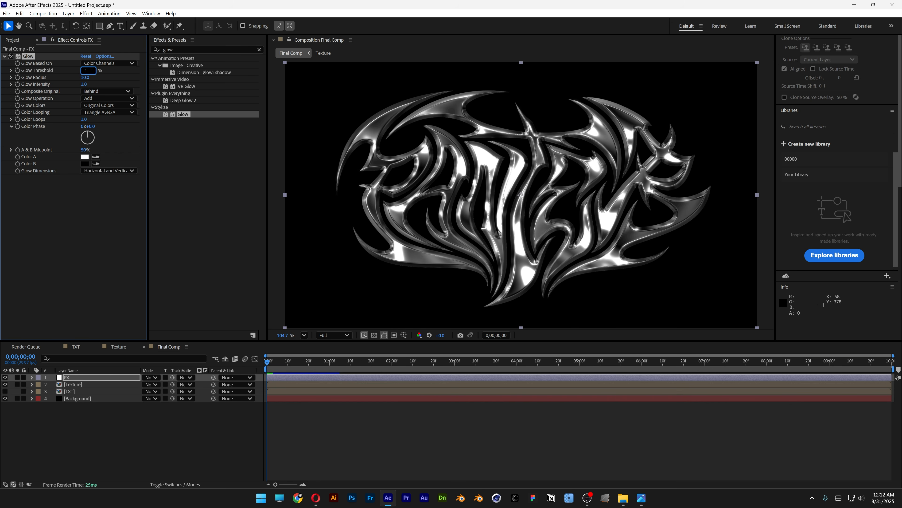
key(Tab)
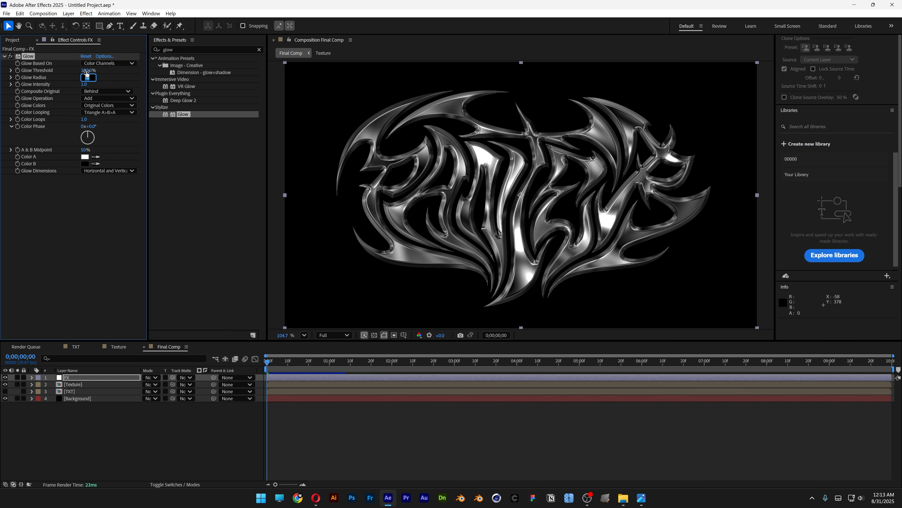
text(73)
key(Tab)
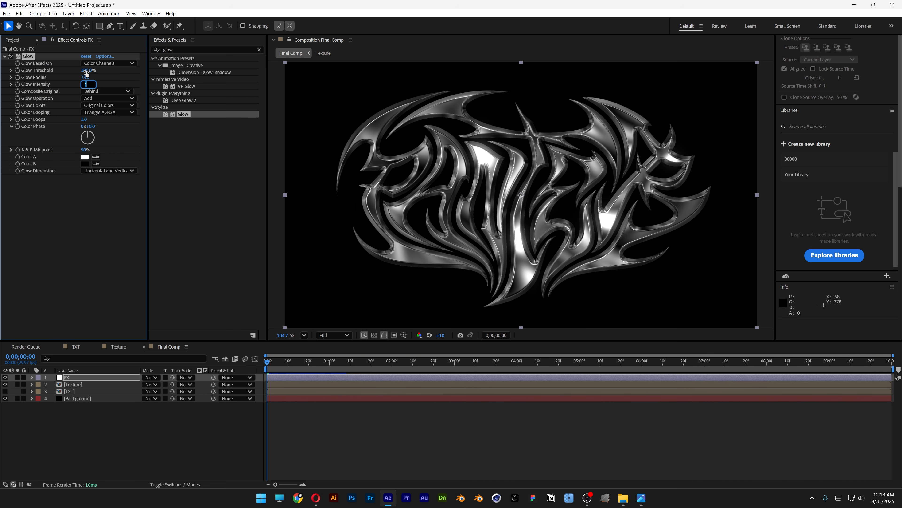
text(0.5)
key(Return)
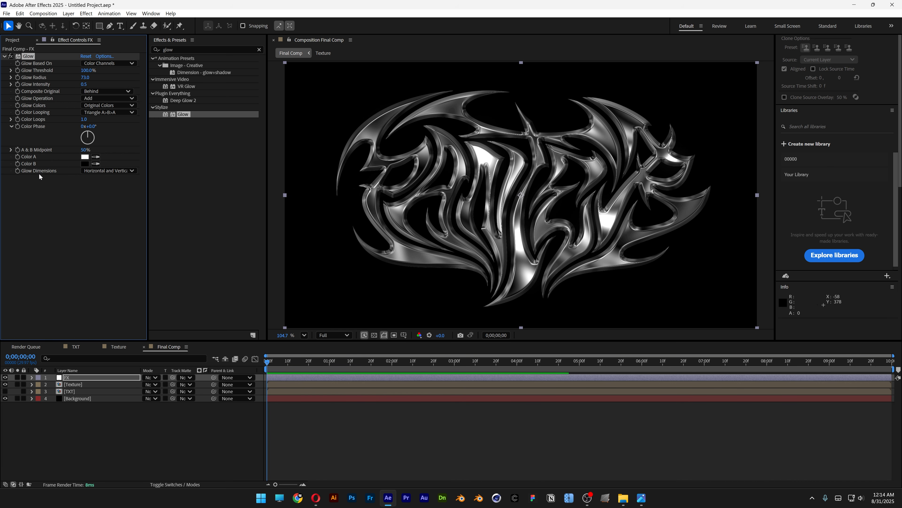
click(93, 170)
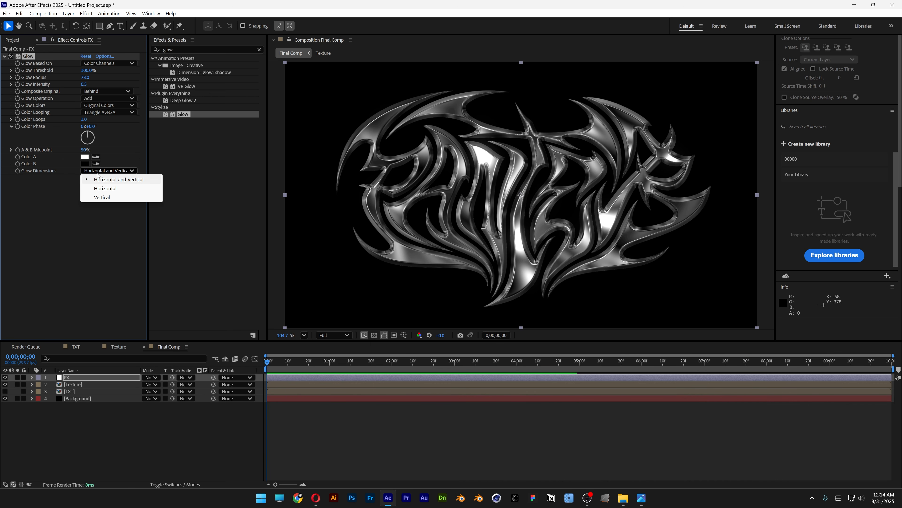
click(113, 189)
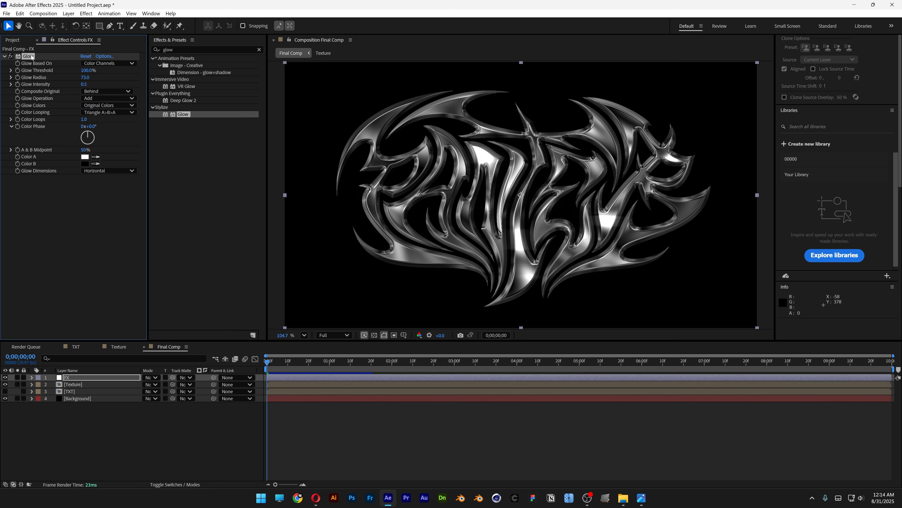
- Duplicate the Glow effect on the FX layer and set the copy's glow dimensions to Vertical
key(ctrl+d)
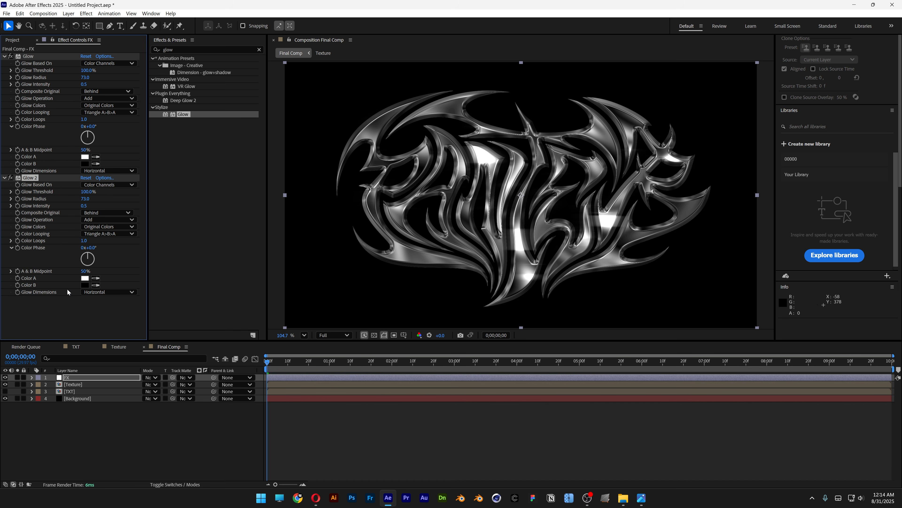
click(102, 291)
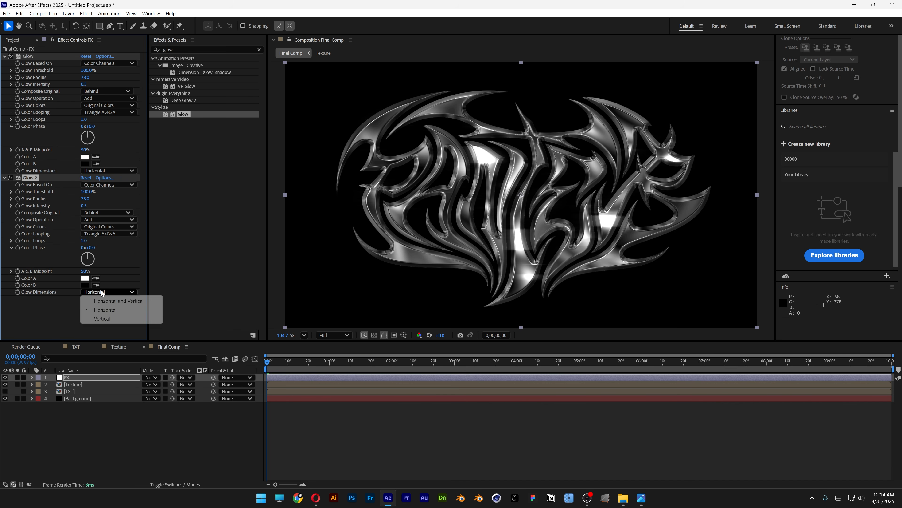
click(110, 320)
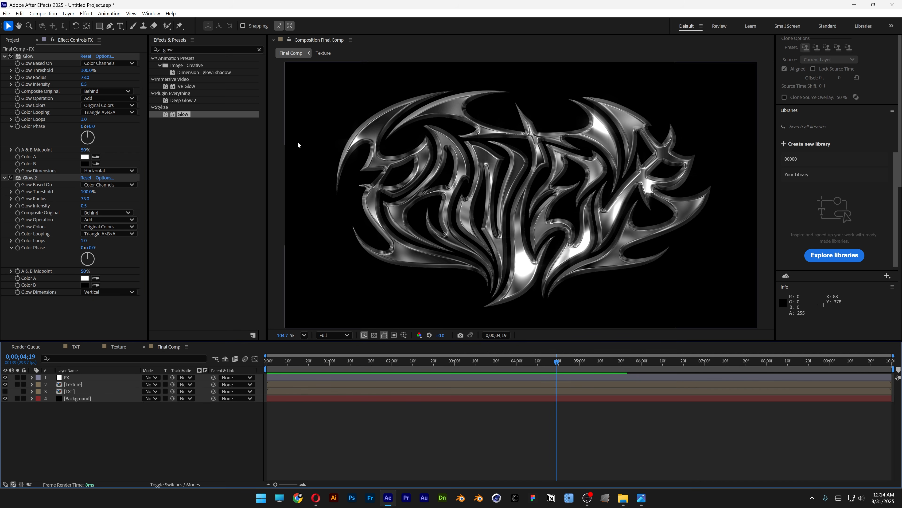
- Apply the Color Correction Tint effect to the FX adjustment layer
drag(178, 50, 119, 44)
text(tint)
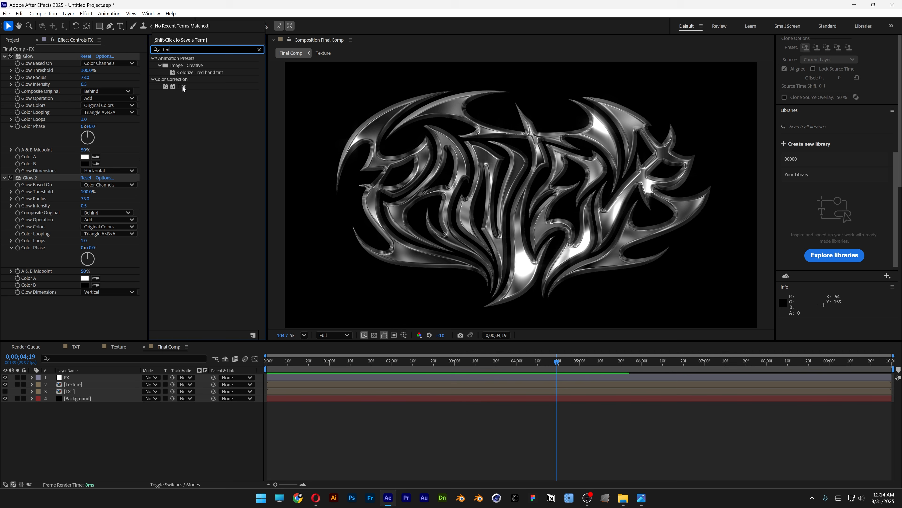
drag(183, 89, 90, 308)
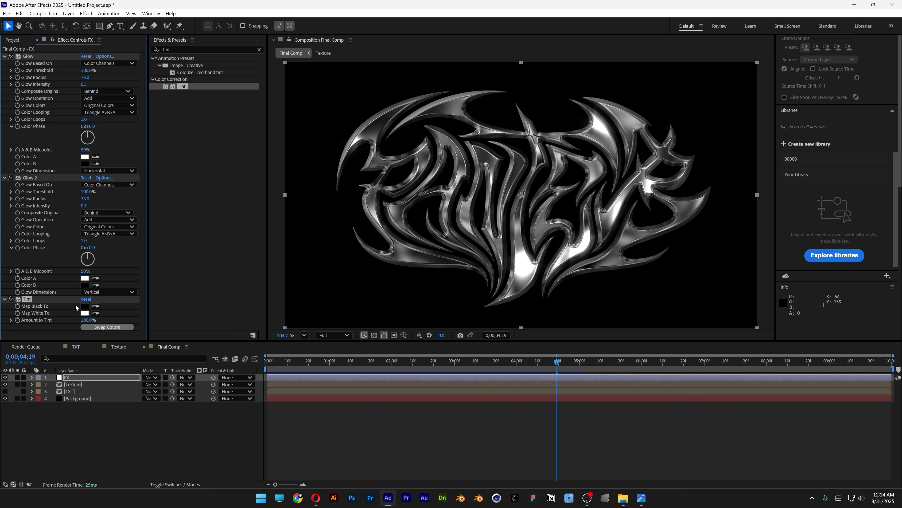
- Set the Tint effect's Map Black To colour to a very dark blue, hex 00040F
click(85, 306)
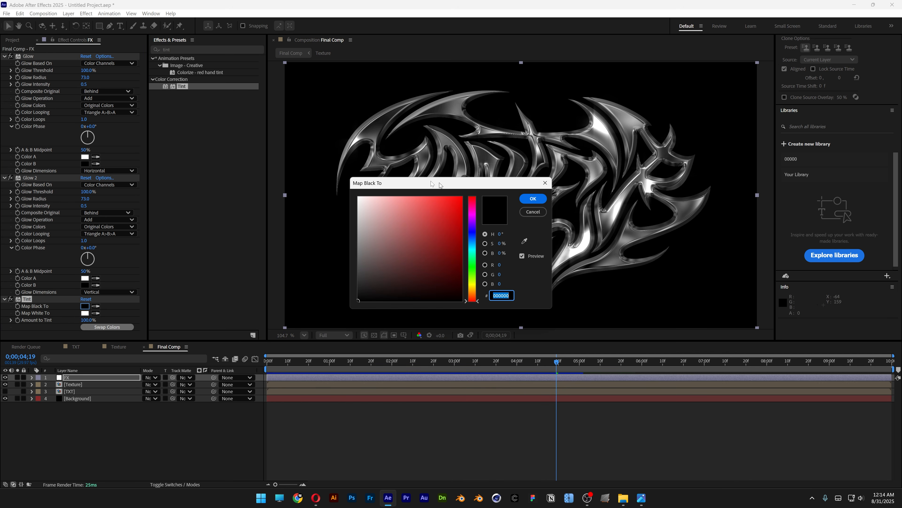
drag(431, 181, 219, 162)
click(260, 212)
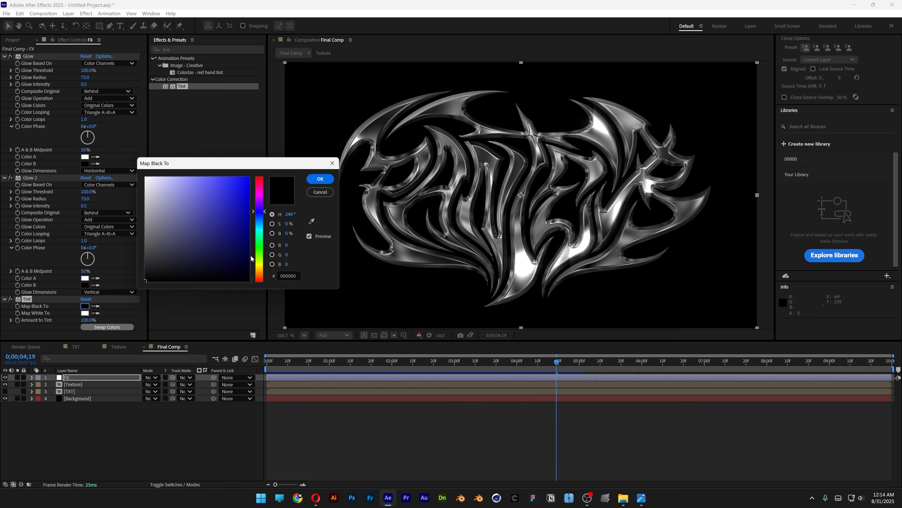
drag(246, 275, 258, 276)
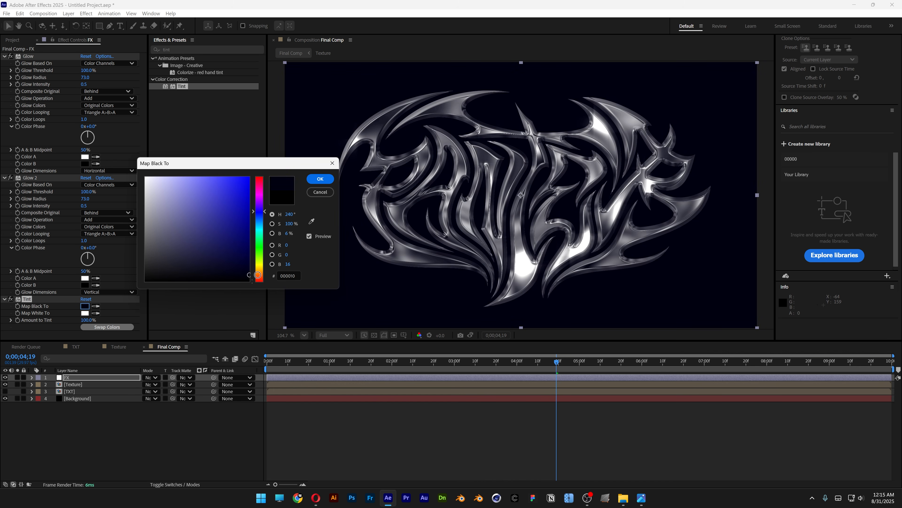
drag(259, 213, 259, 216)
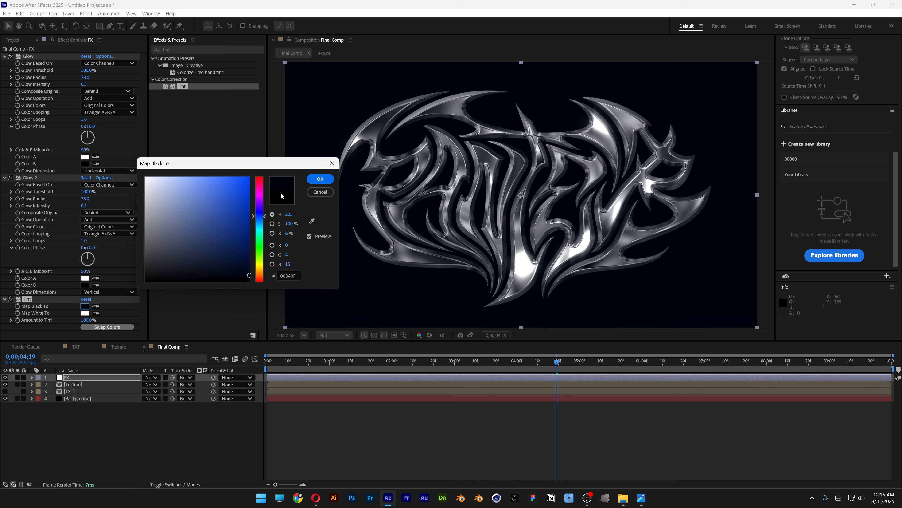
click(320, 181)
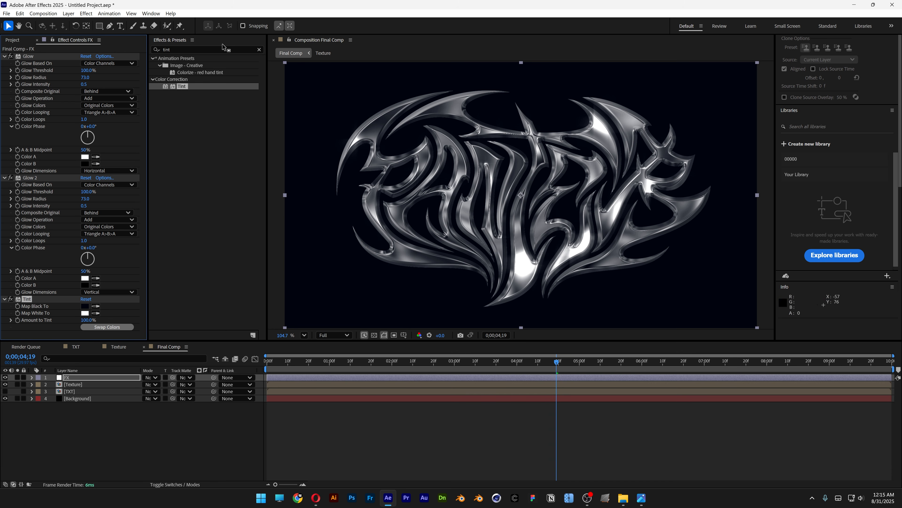
- Apply the Perspective 3D Glasses effect to the FX adjustment layer
drag(227, 49, 145, 43)
text(3d glasses)
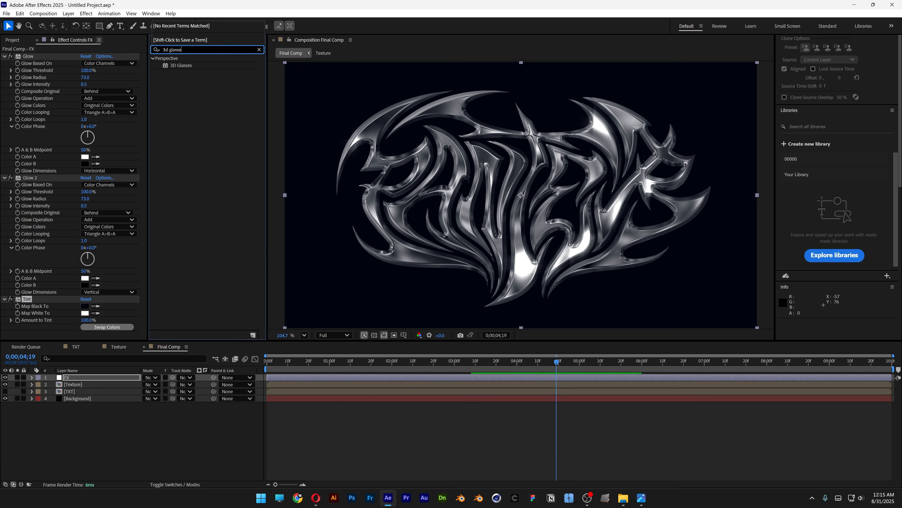
double_click(182, 68)
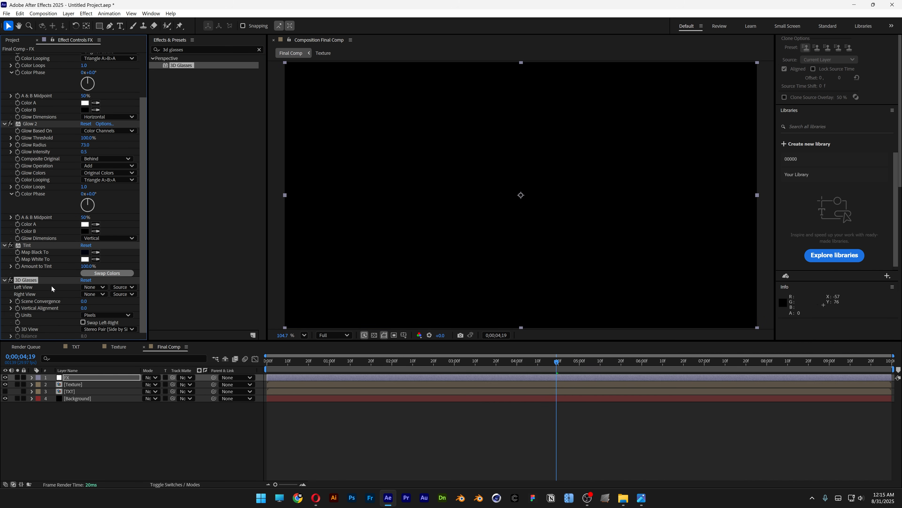
- Set the 3D Glasses left view to the FX layer and its 3D view to Balanced Colored Red Blue
click(89, 288)
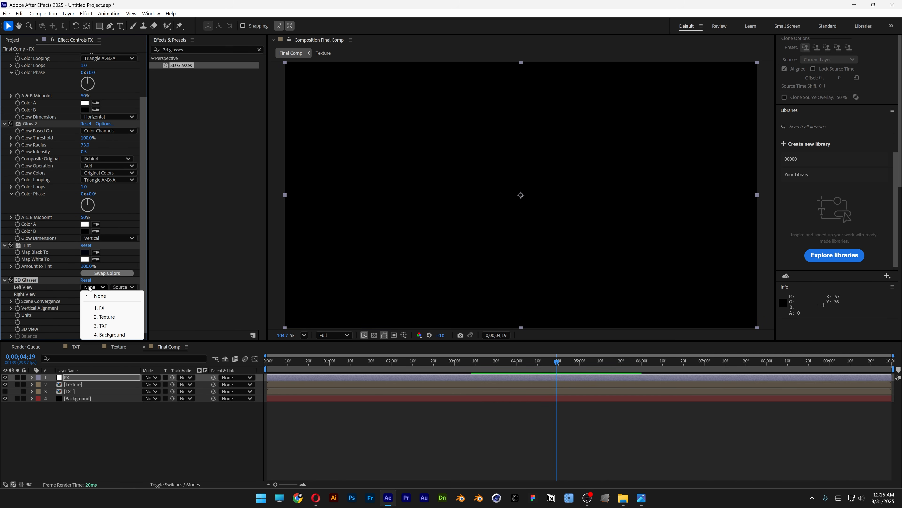
click(108, 308)
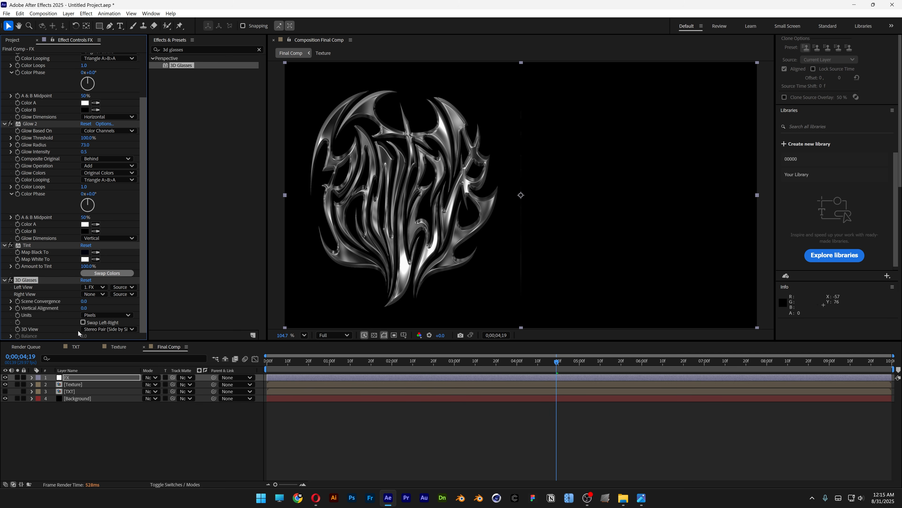
click(106, 329)
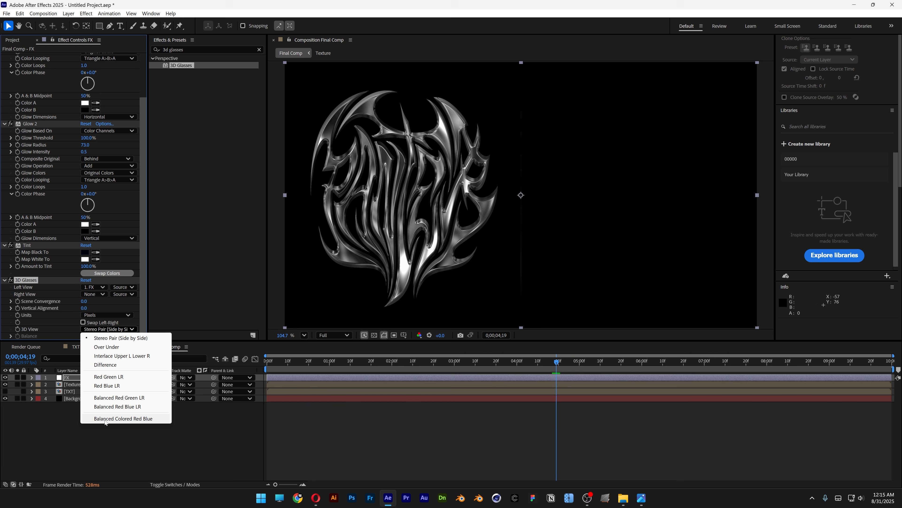
click(155, 419)
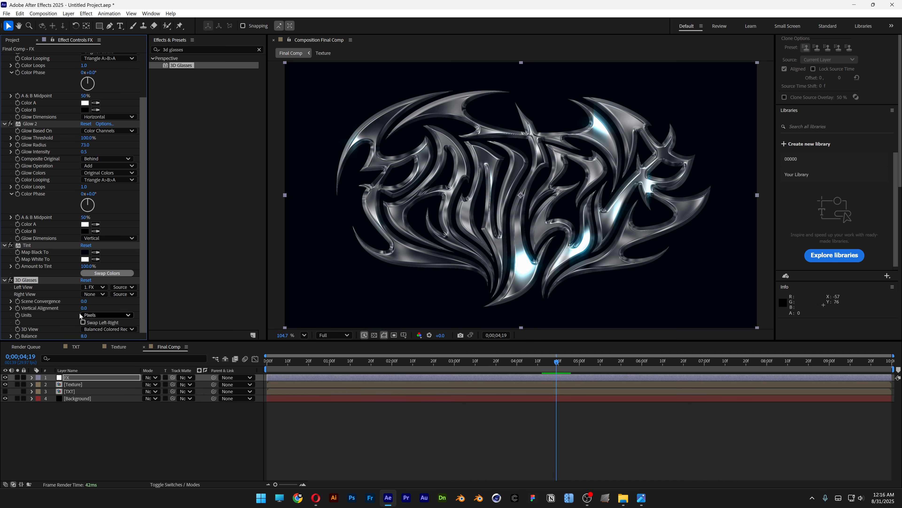
- Set the 3D Glasses scene convergence to 0.5 and vertical alignment to -0.5
click(84, 301)
text(0.5)
key(Tab)
text(-0.5)
key(Return)
scroll(320, 199, up, 1)
- Apply the Noise effect from Noise & Grain to the FX adjustment layer
drag(202, 49, 127, 49)
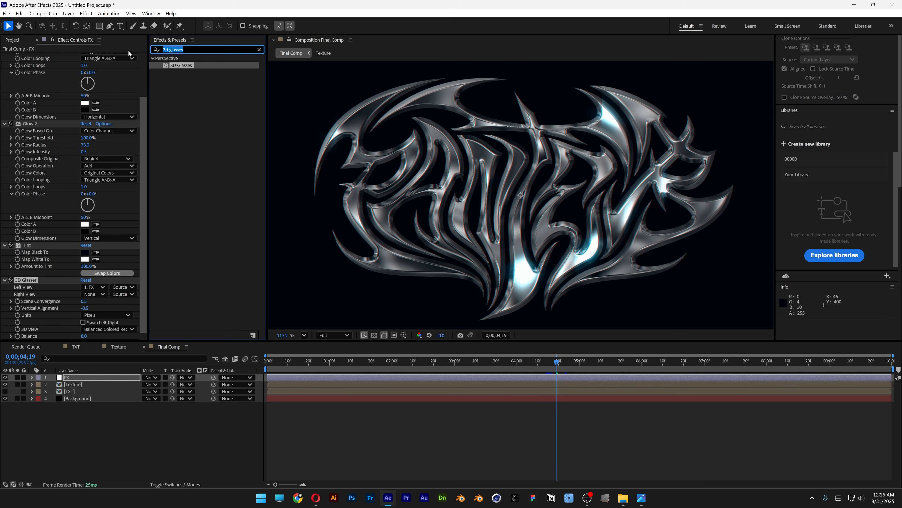
text(noise)
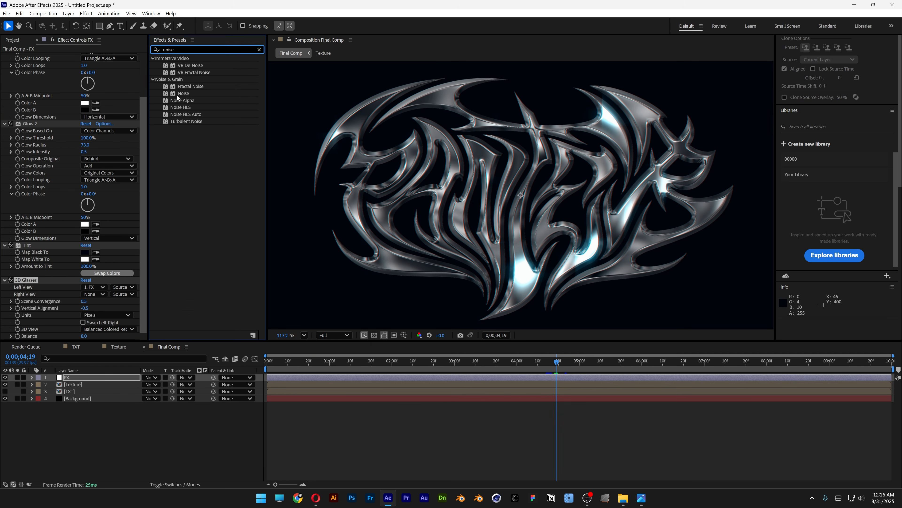
click(182, 95)
double_click(181, 95)
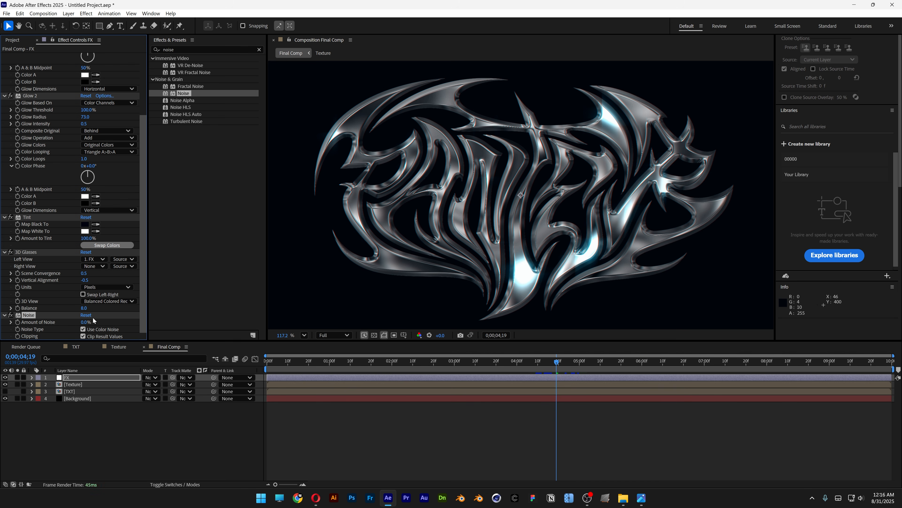
- Set the amount of noise to 12% and play the Final Comp preview from the first frame
click(86, 321)
text(12)
key(Return)
key(Home)
key(space)
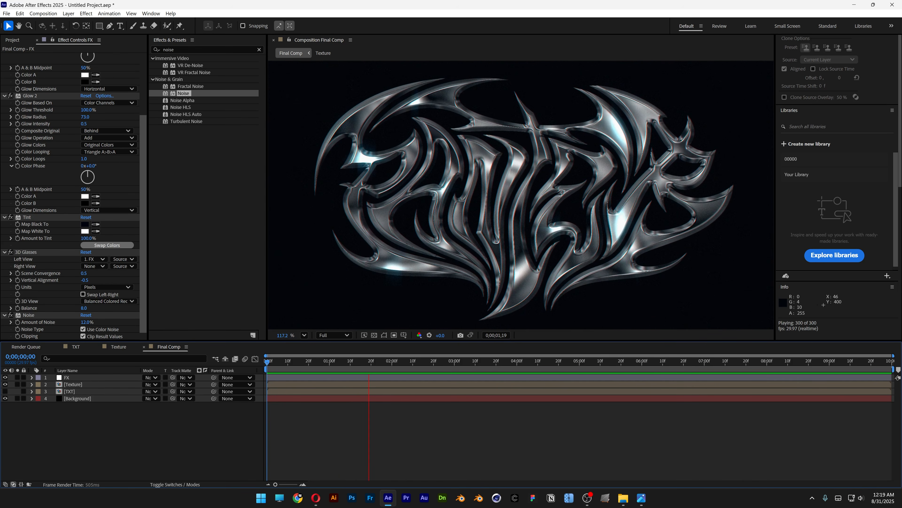